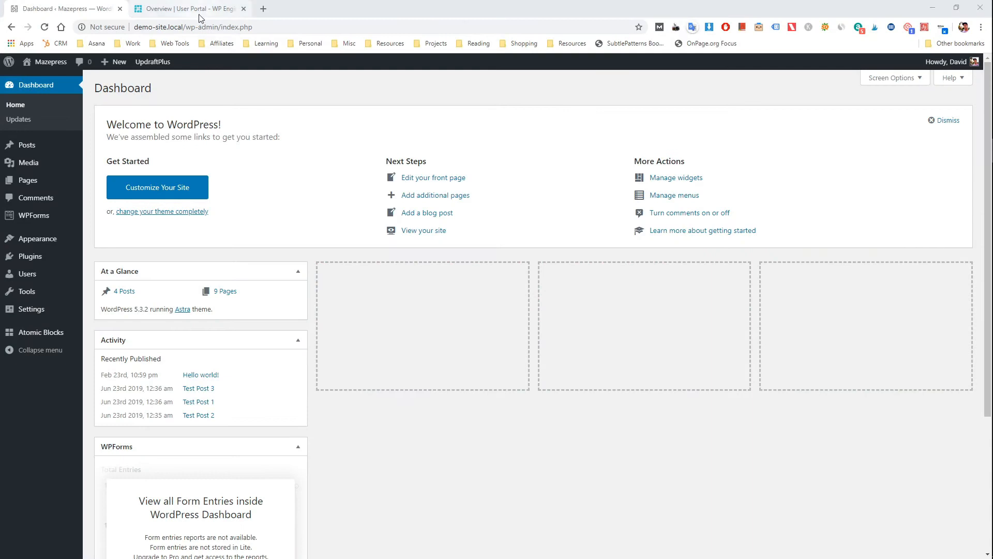
Switch to the WP Engine User Portal and review the mazetest production site's list of backup points.
click(201, 14)
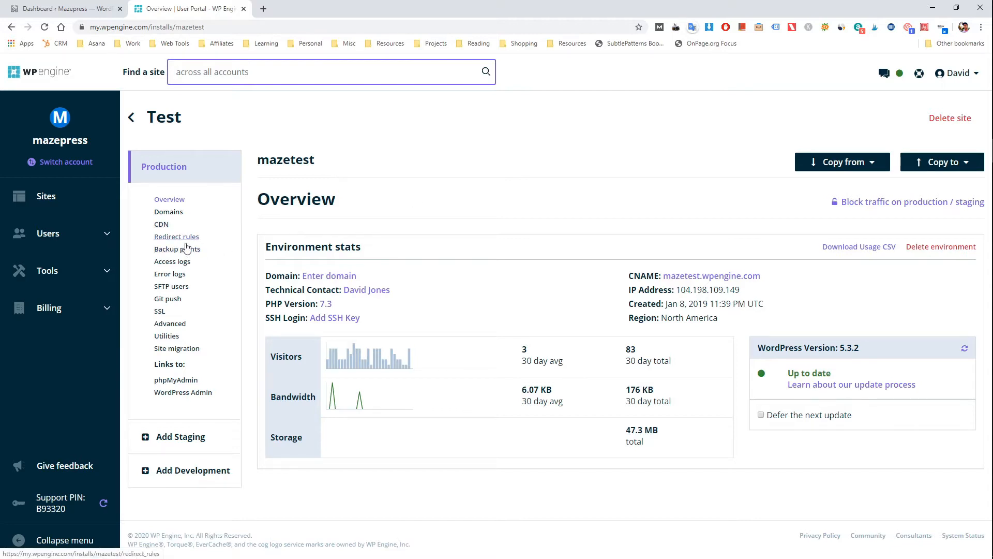
click(176, 251)
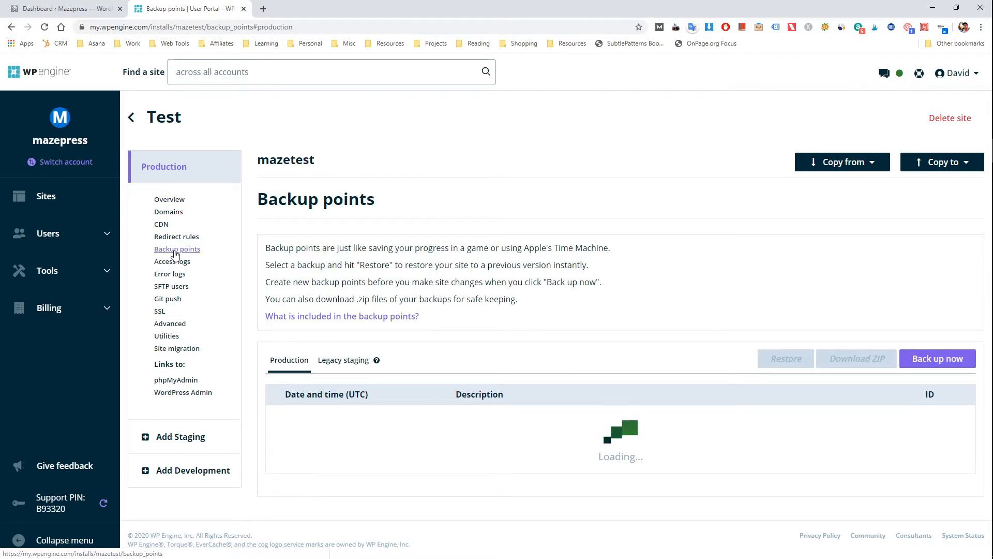
scroll(297, 246, down, 3)
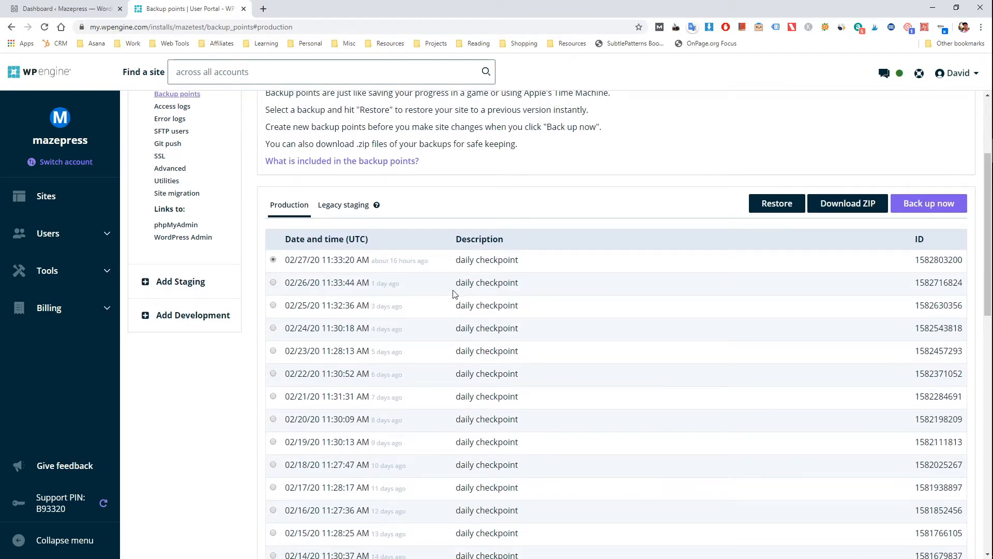
scroll(488, 227, down, 8)
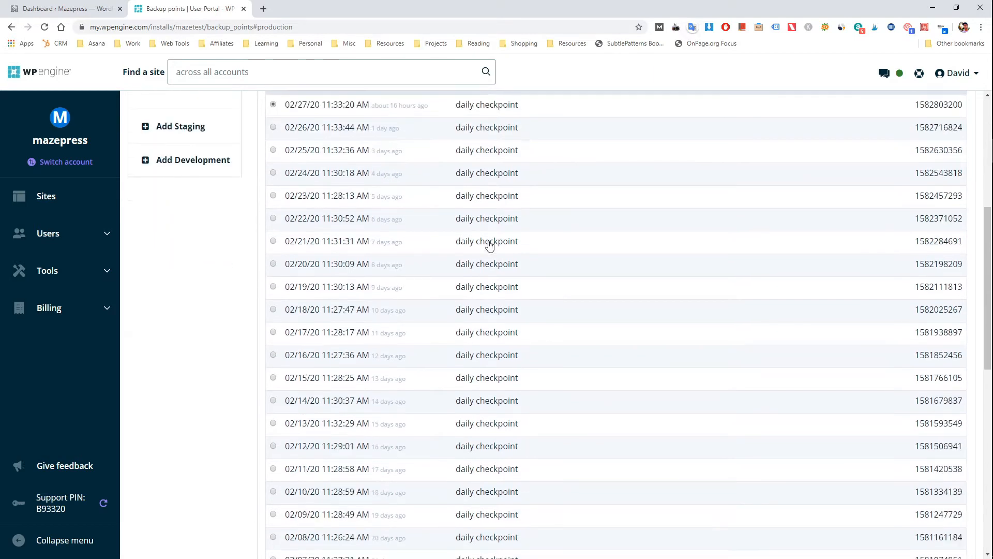
scroll(488, 227, down, 5)
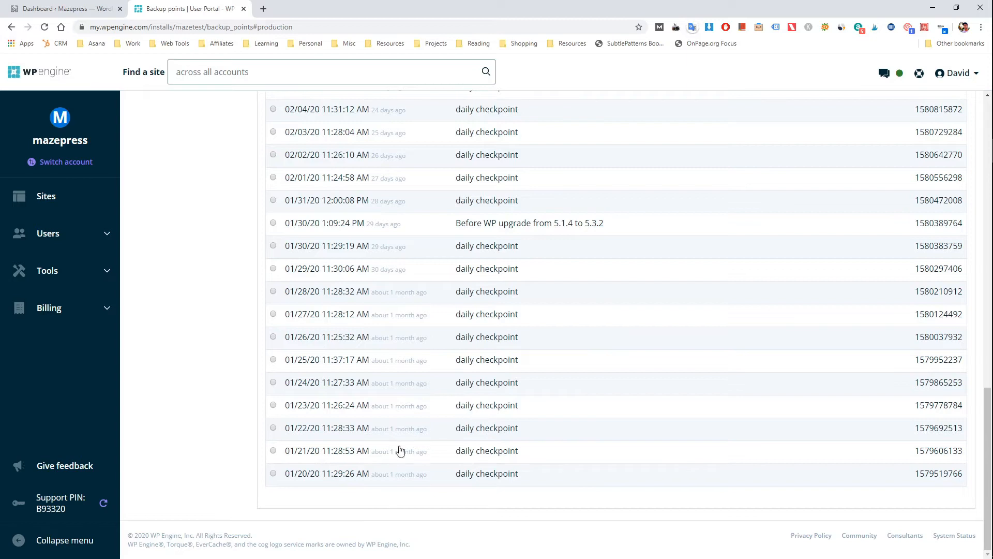
scroll(355, 483, up, 15)
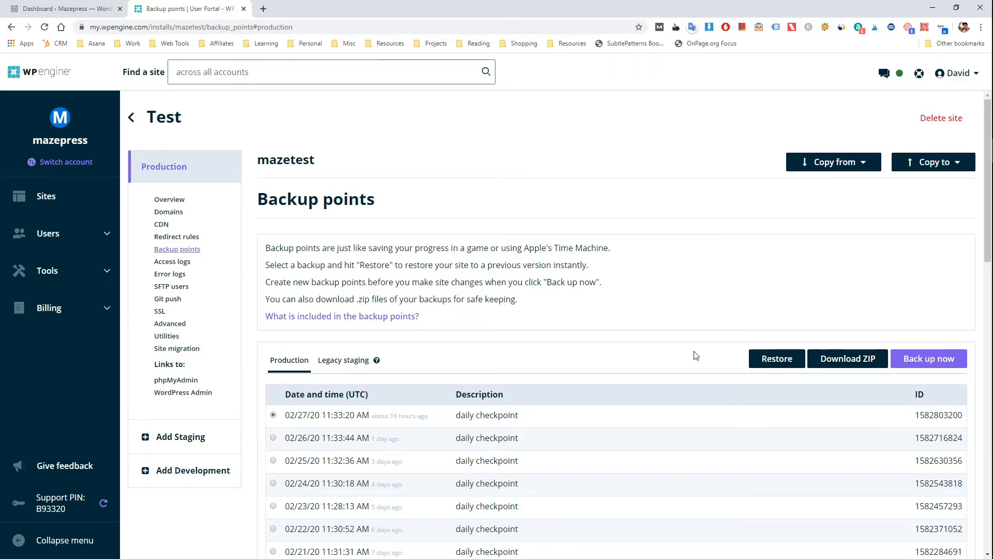
Create a manual production backup of mazetest described as "daily checkpoint", keeping the prefilled notification e-mail.
click(940, 362)
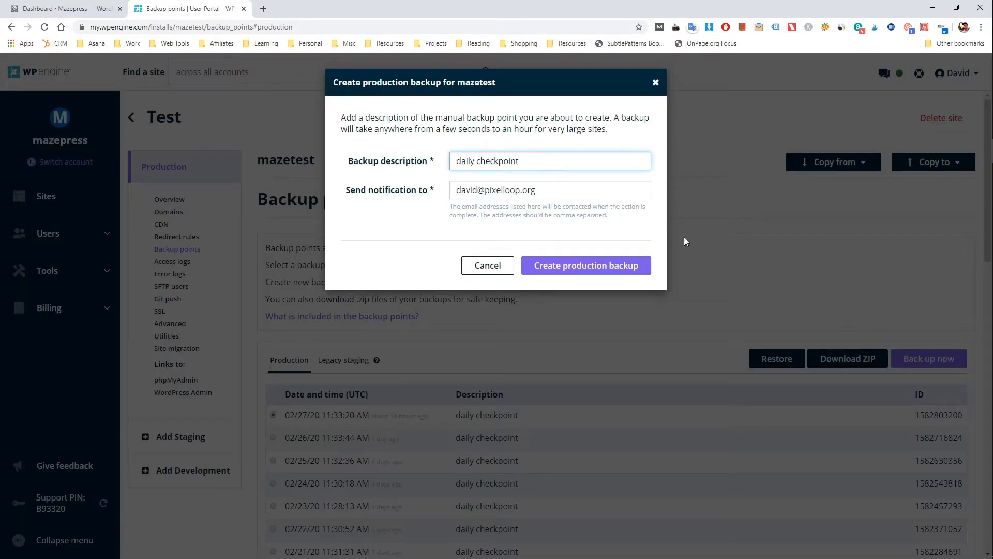
drag(550, 163, 443, 164)
click(525, 176)
drag(523, 159, 435, 155)
click(553, 160)
drag(553, 160, 429, 163)
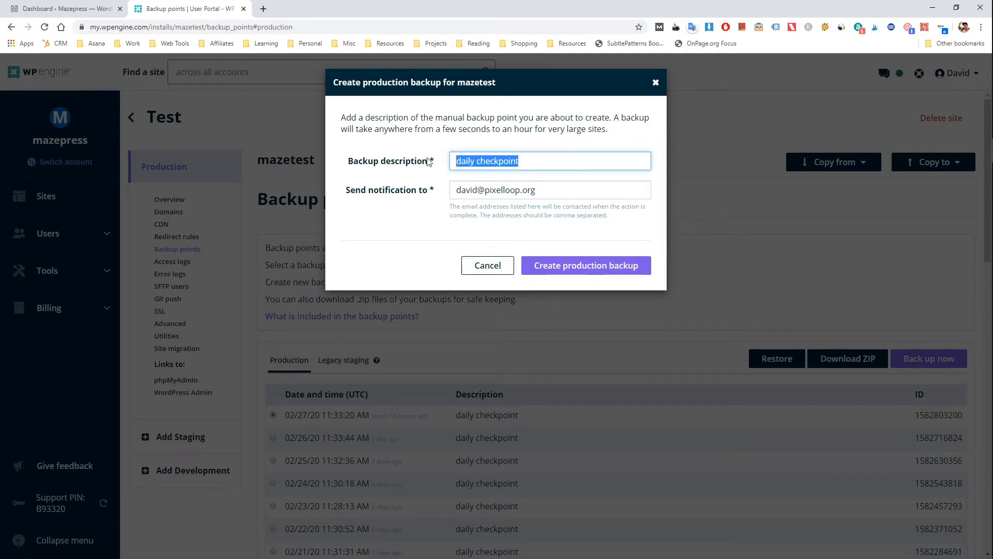
click(523, 162)
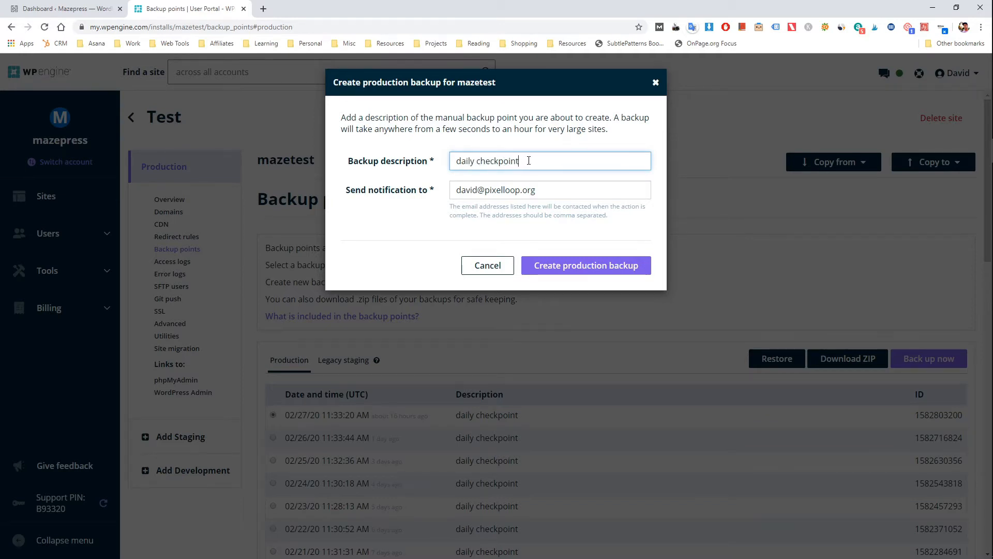
click(574, 190)
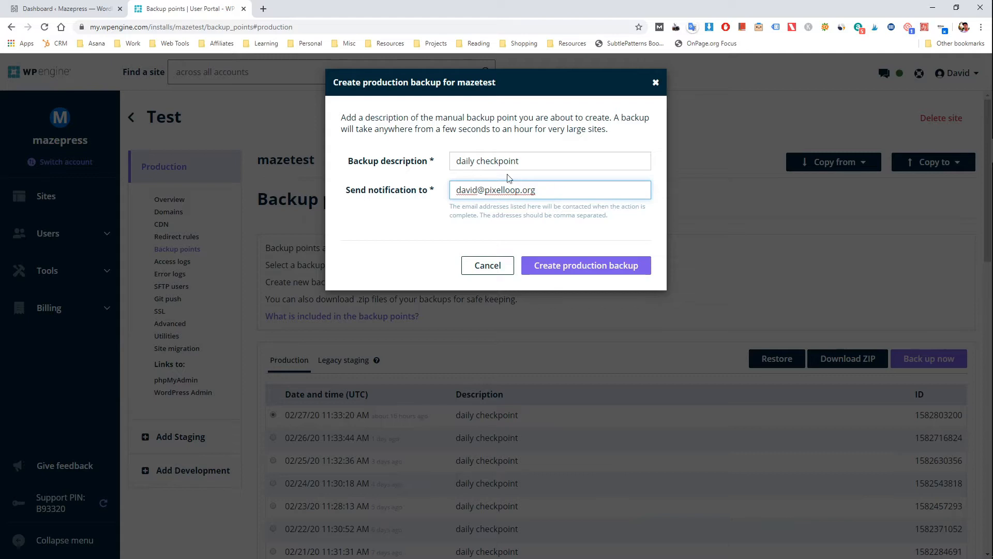
click(585, 269)
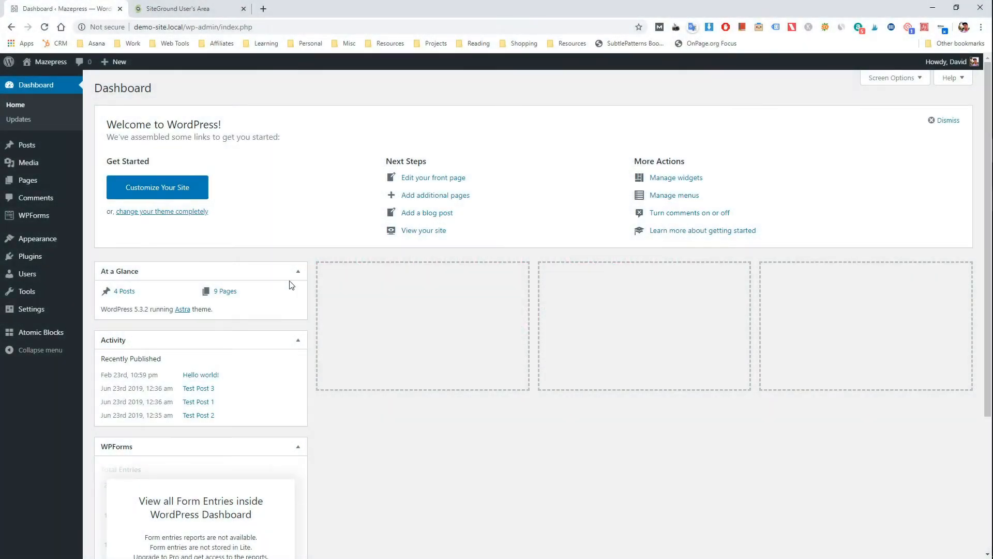
Switch to the SiteGround user area, enter cPanel for the mazepress.com account and open its Backup Tool.
click(195, 7)
click(345, 115)
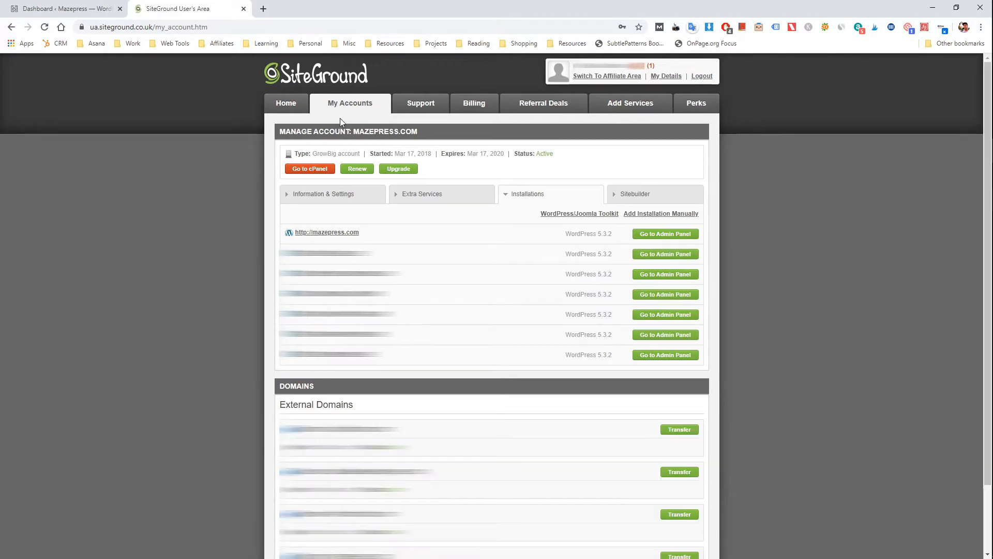
click(319, 170)
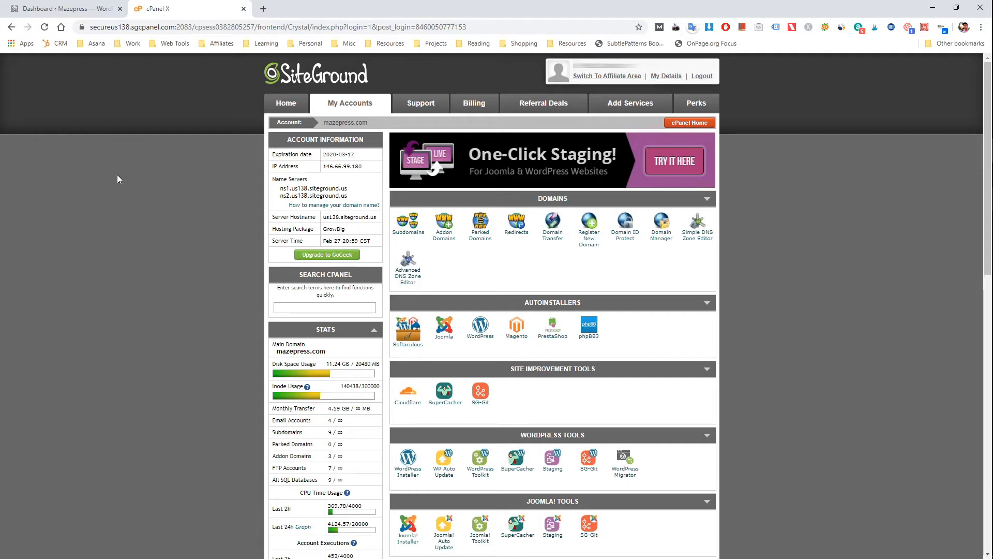
scroll(222, 224, down, 5)
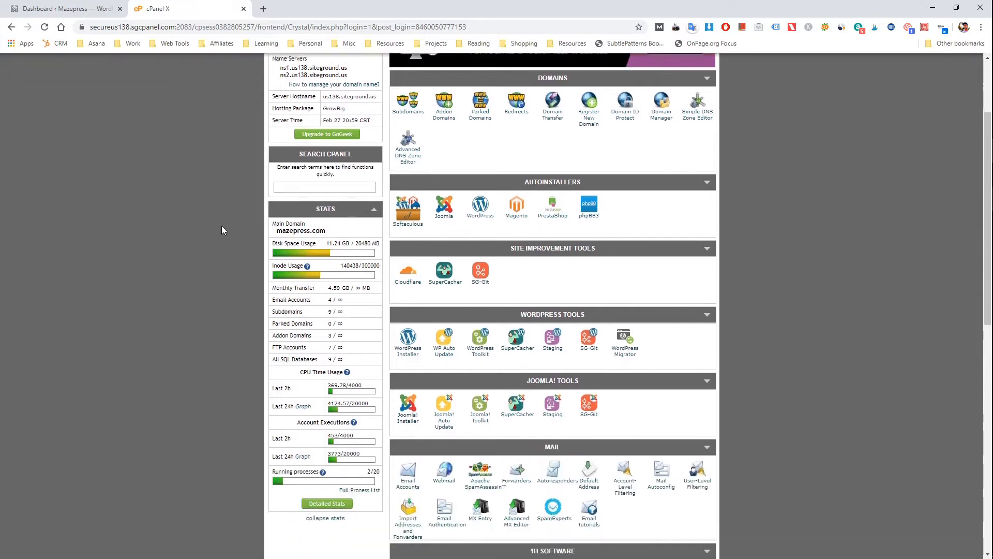
scroll(191, 266, down, 7)
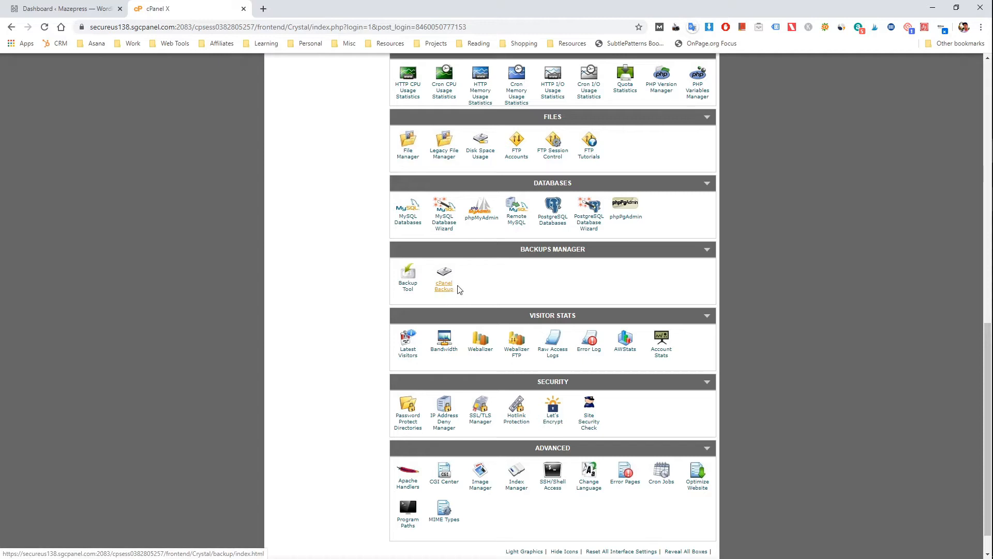
click(408, 287)
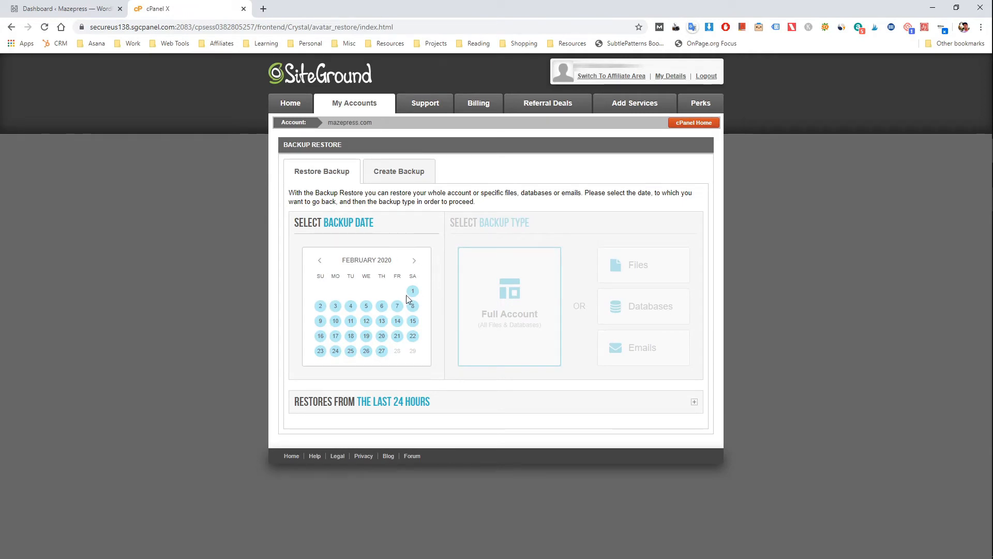
Check which February and January 2020 dates can be restored in the backup calendar, then close cPanel.
click(413, 337)
click(397, 338)
click(398, 338)
click(384, 344)
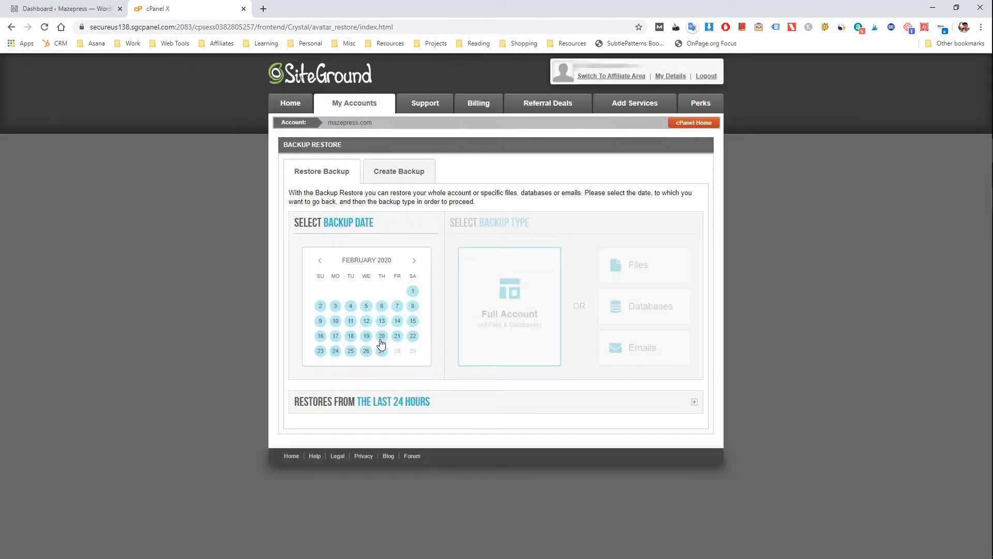
click(320, 260)
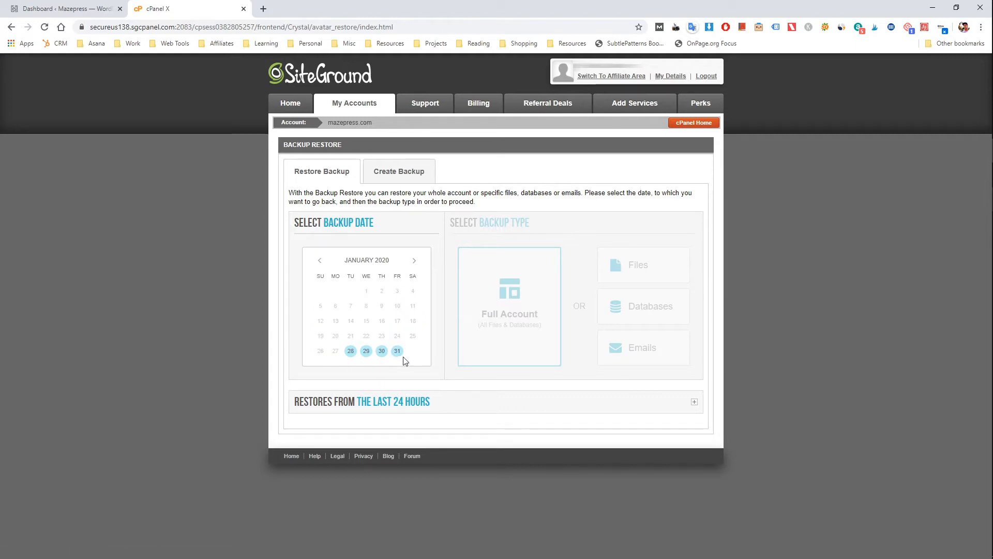
click(413, 260)
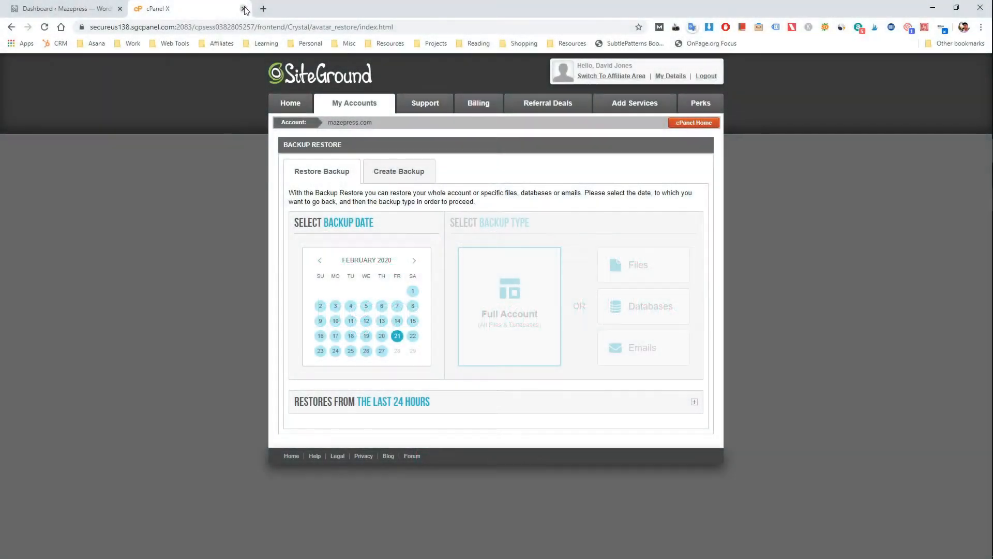
click(243, 9)
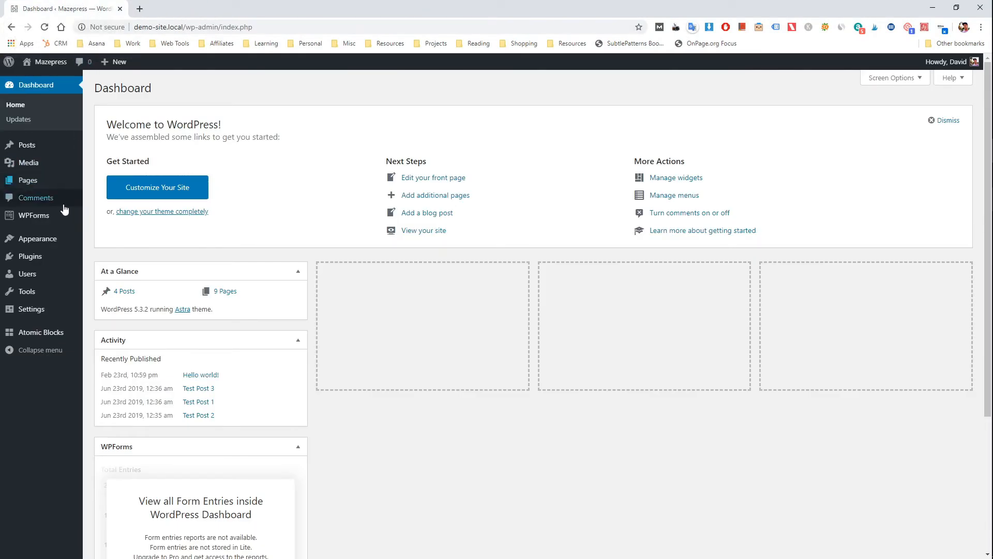
Search for "updraft plus" among the new plugins available to add to the WordPress site.
mouse_move(50, 258)
click(125, 277)
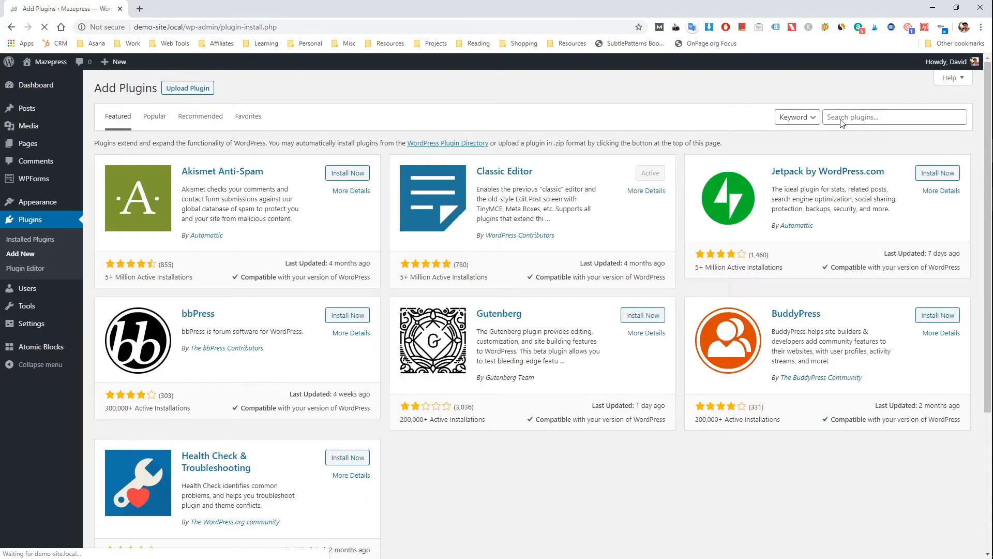
click(868, 118)
text(updraf)
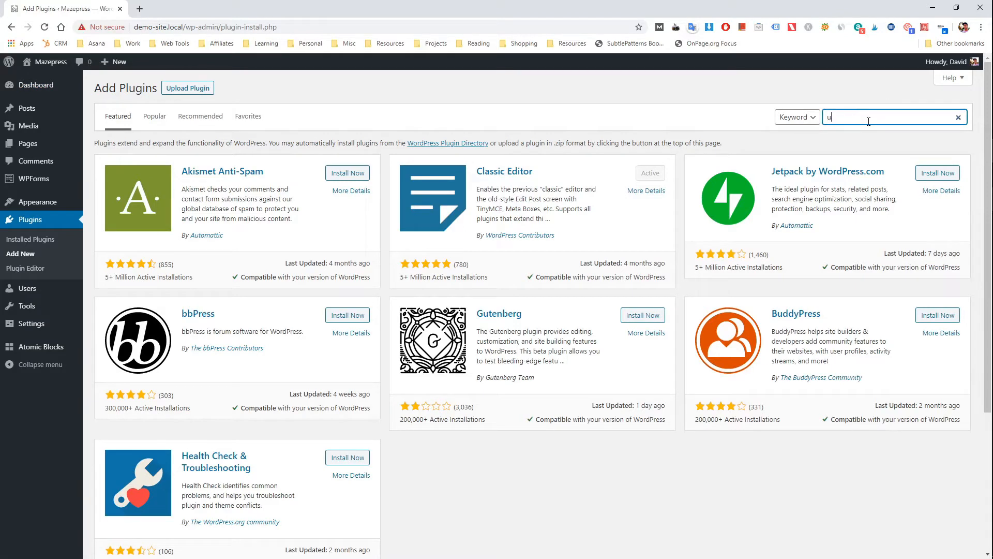
text(t u)
text(lus)
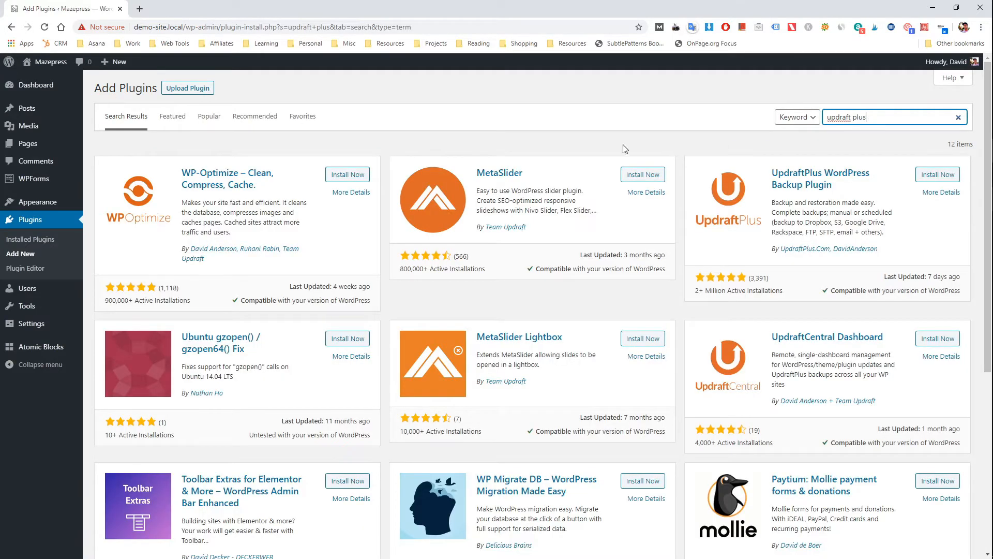
Install and activate the UpdraftPlus WordPress Backup Plugin, and start its welcome tour.
drag(343, 175, 612, 142)
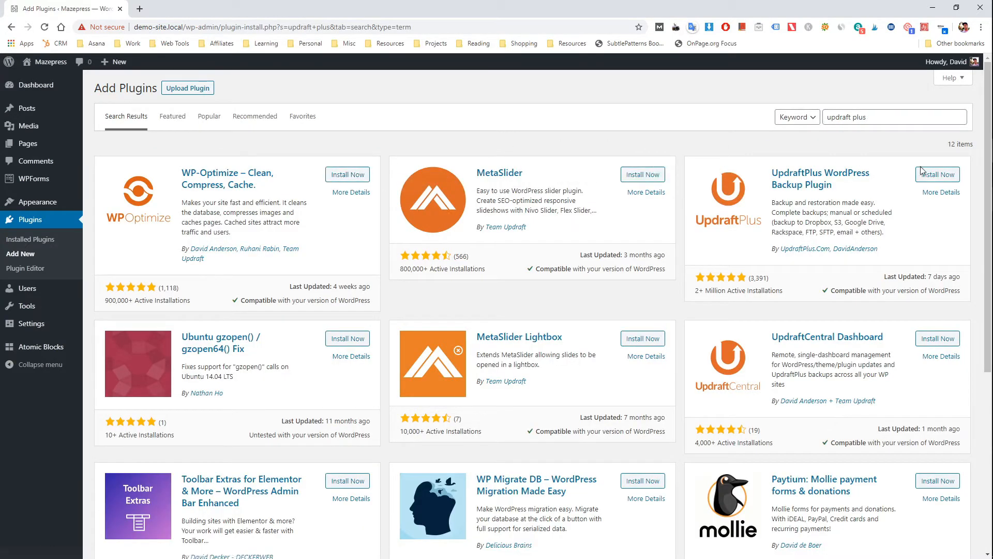
click(944, 175)
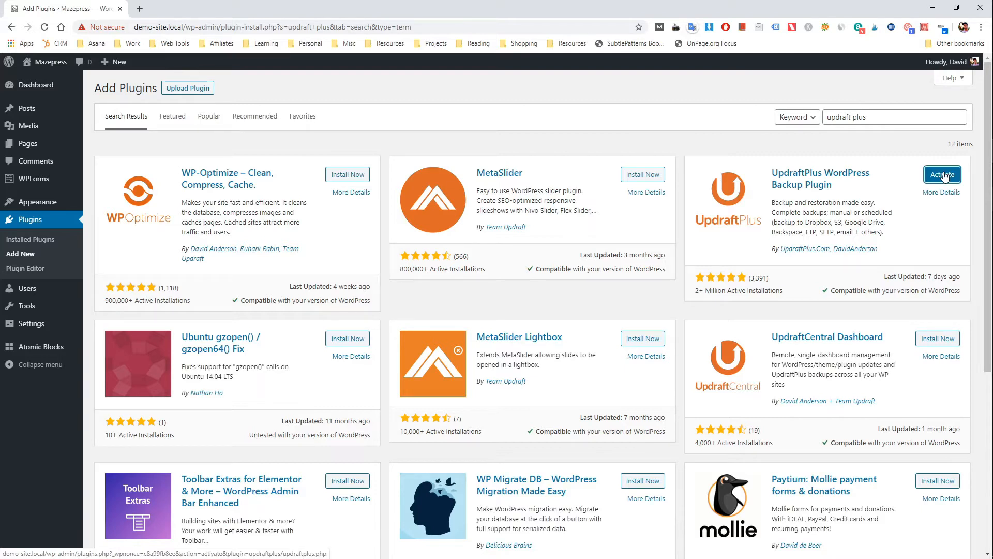
click(942, 175)
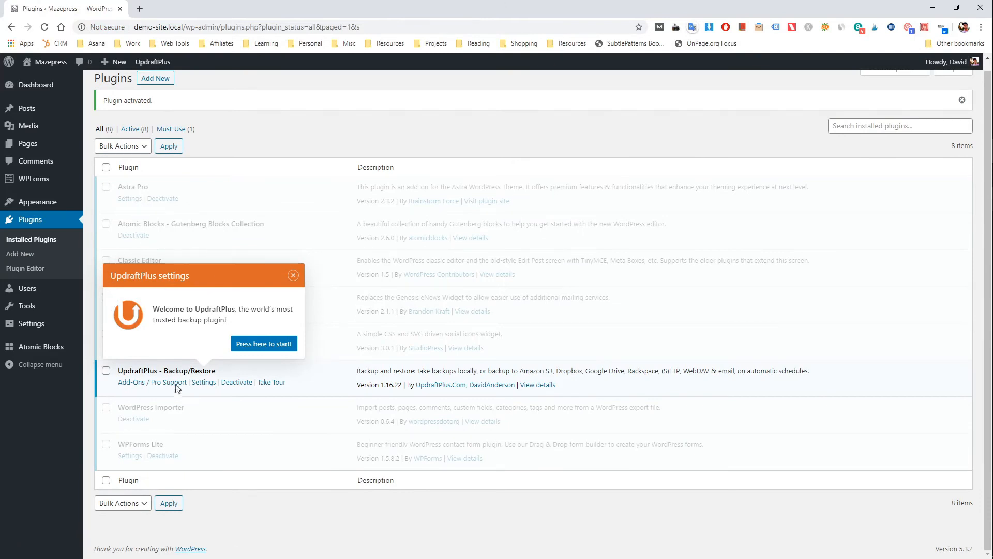
click(282, 346)
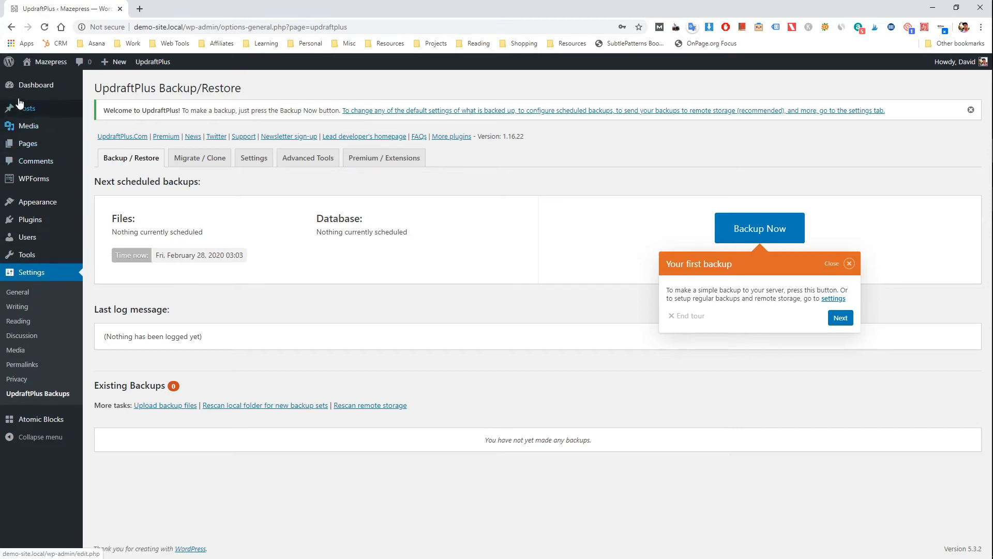
Advance the UpdraftPlus tour to the backup schedule settings, close the tour and return to the Backup / Restore page.
mouse_move(40, 95)
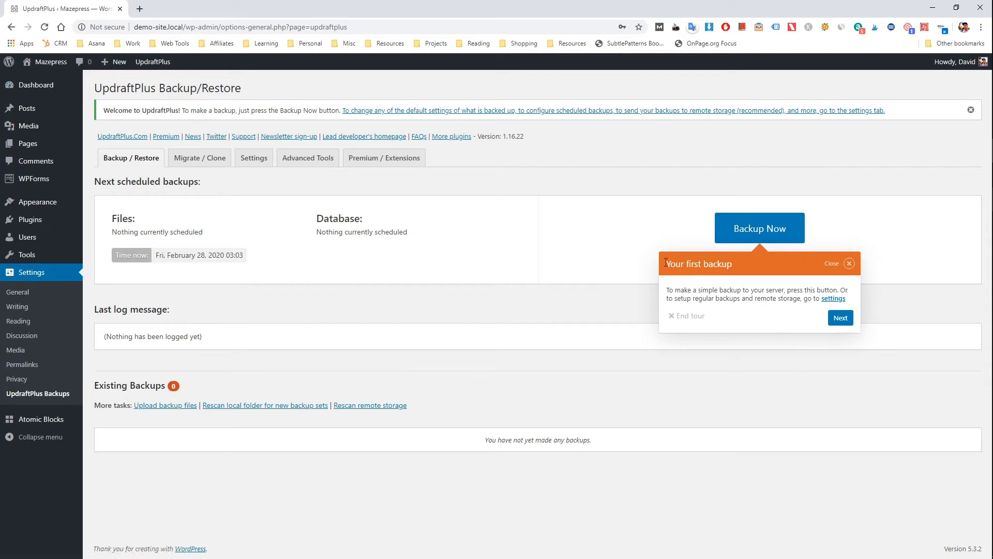
click(841, 318)
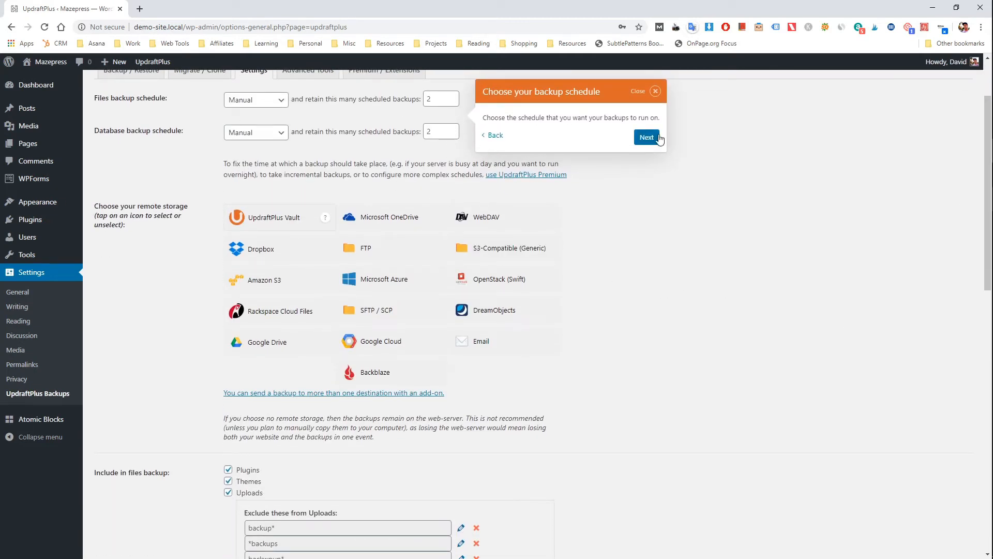
click(655, 91)
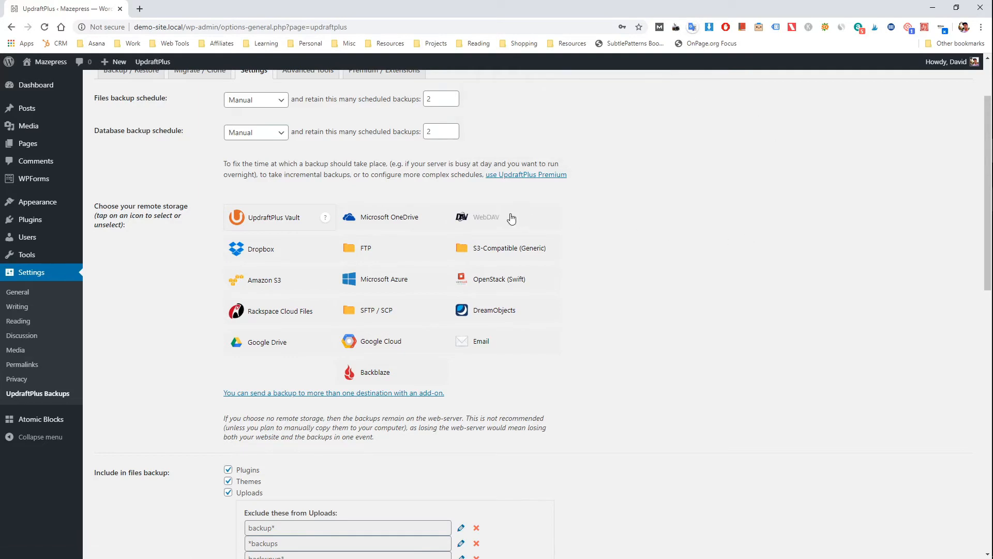
scroll(510, 215, up, 2)
click(114, 162)
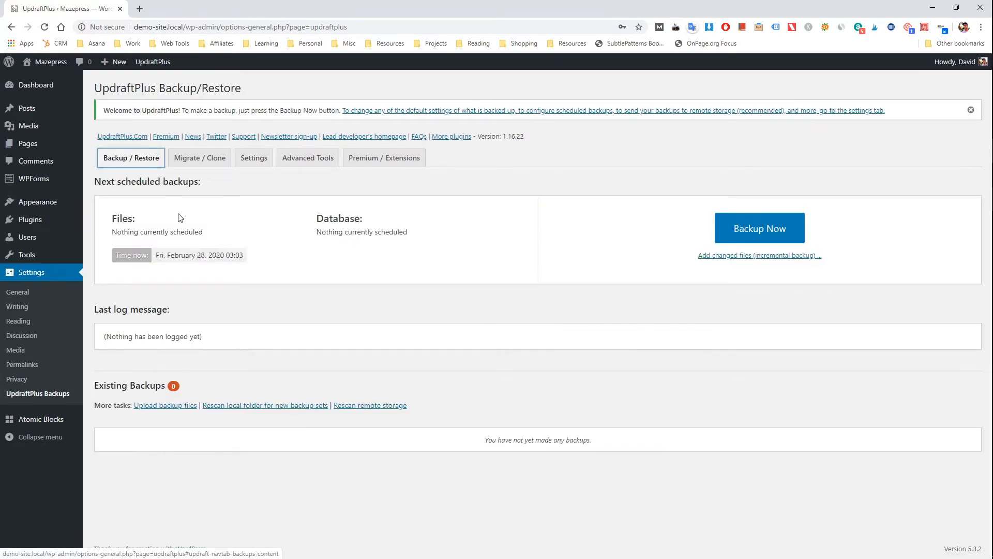
Run a new UpdraftPlus backup that includes the database and all files, after checking which file groups are covered.
click(755, 234)
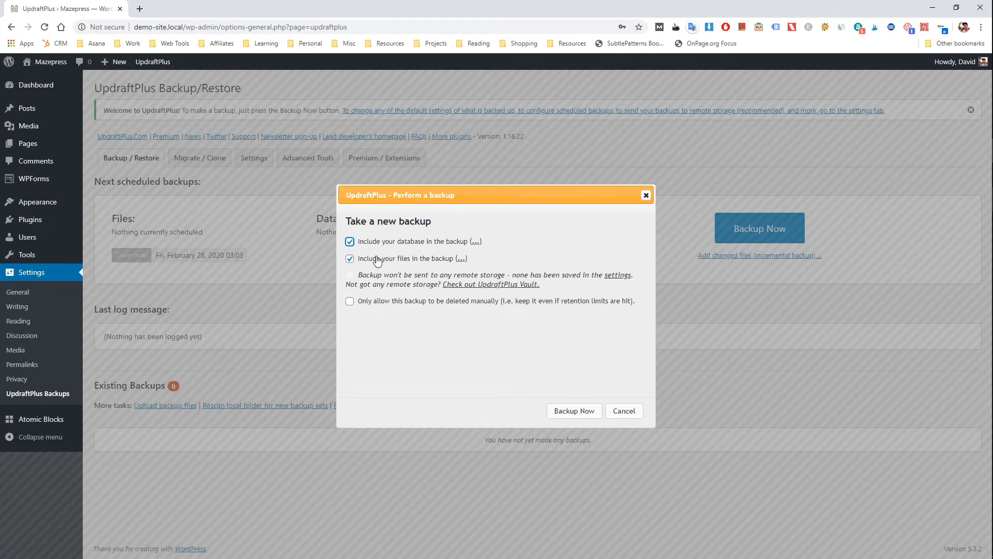
click(461, 259)
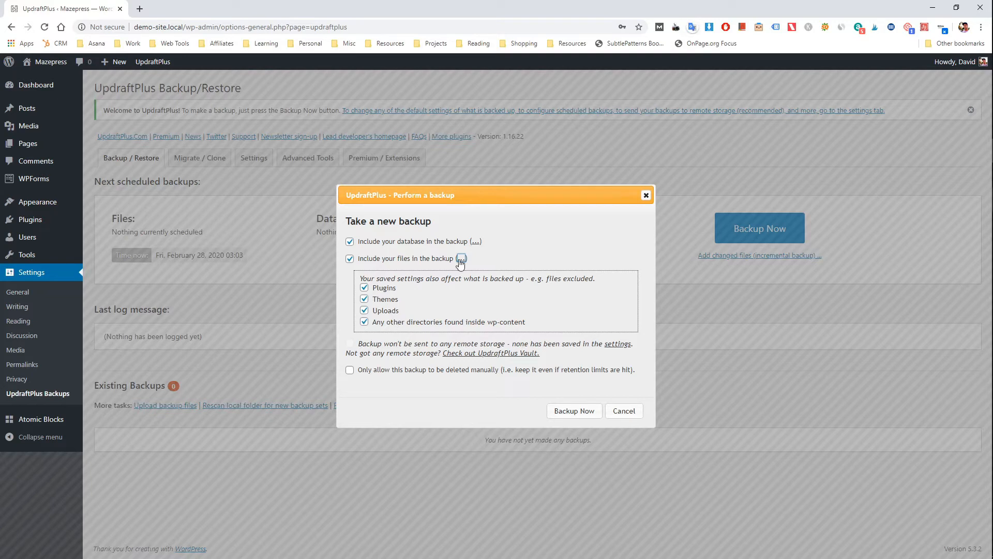
click(460, 259)
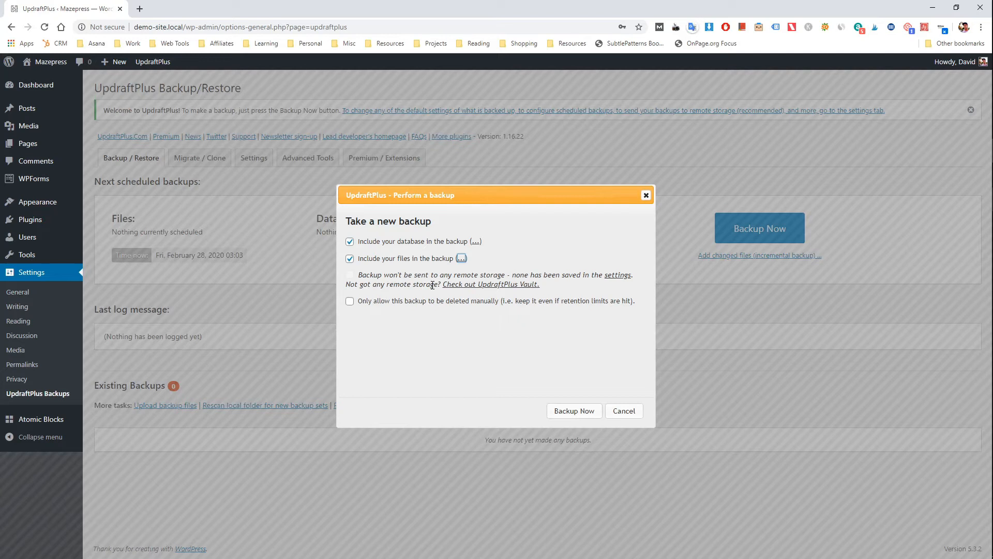
click(573, 411)
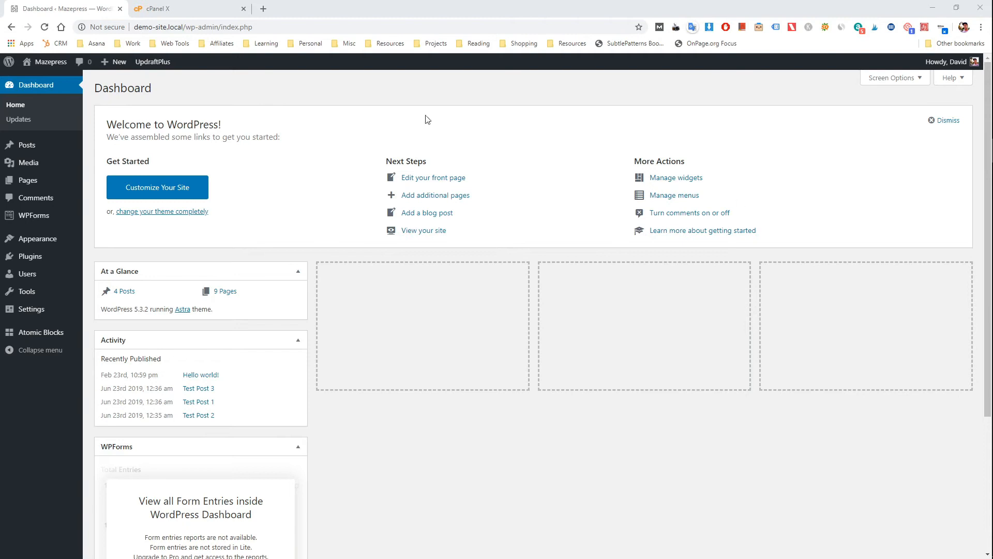
Switch to the SiteGround cPanel, search the page for "phpmy" and open phpMyAdmin from the Databases tools.
click(192, 4)
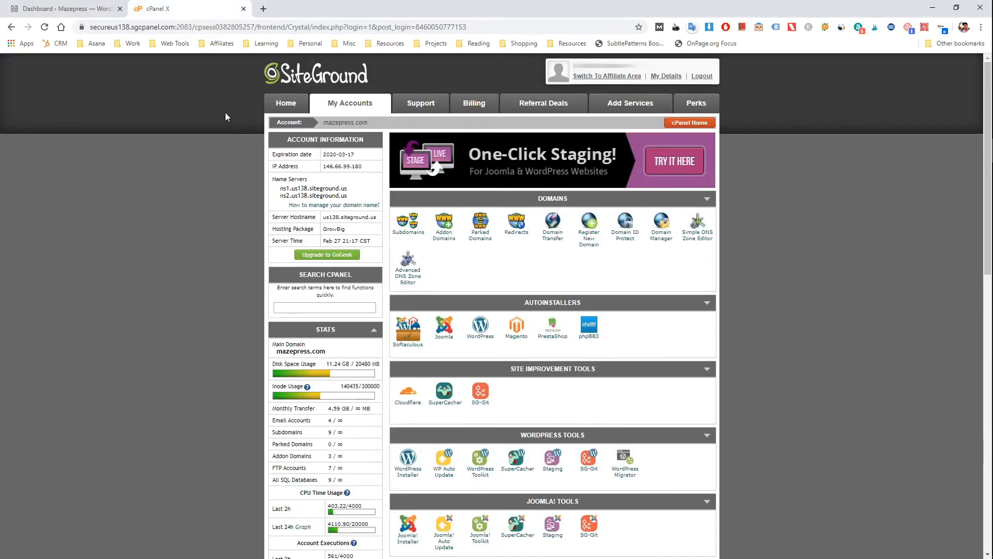
scroll(218, 165, down, 3)
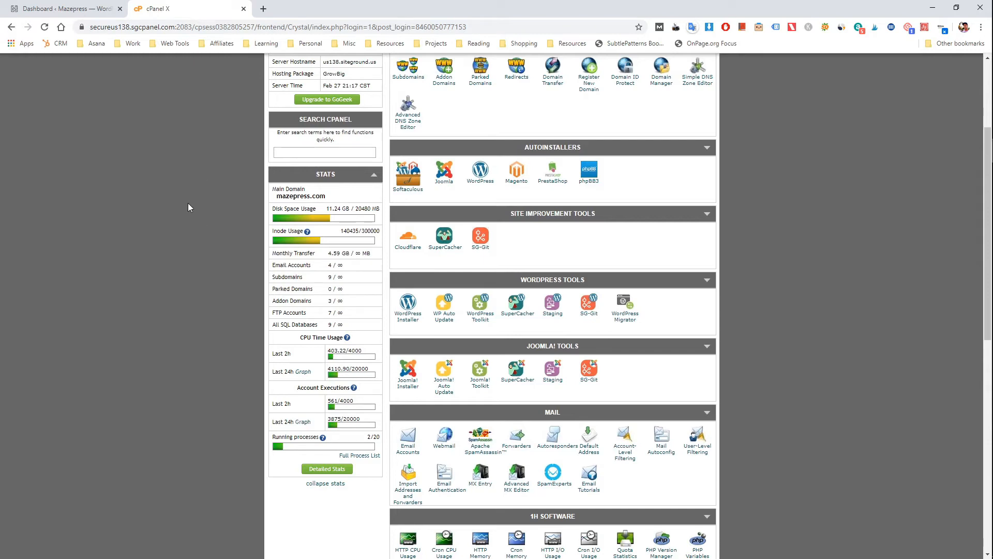
scroll(175, 201, up, 1)
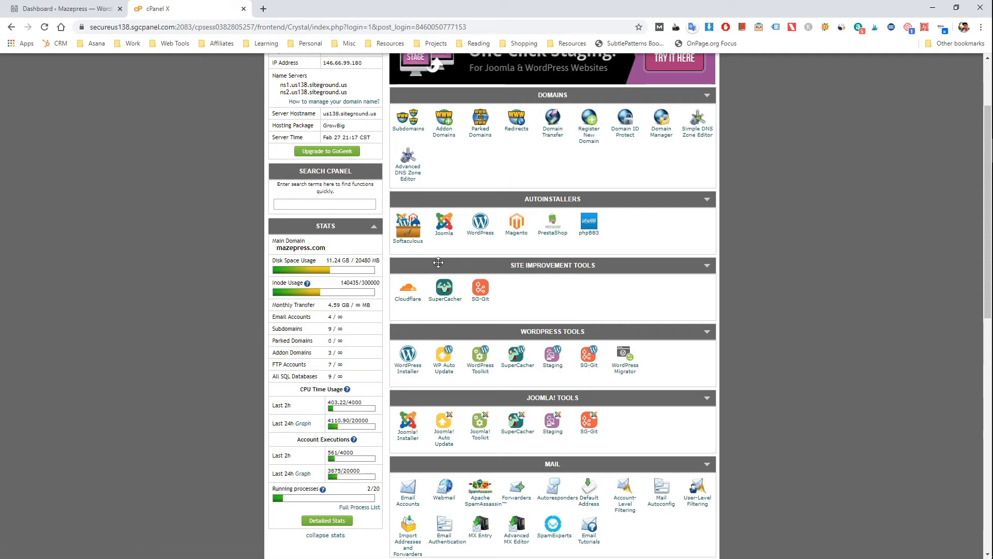
scroll(438, 262, down, 4)
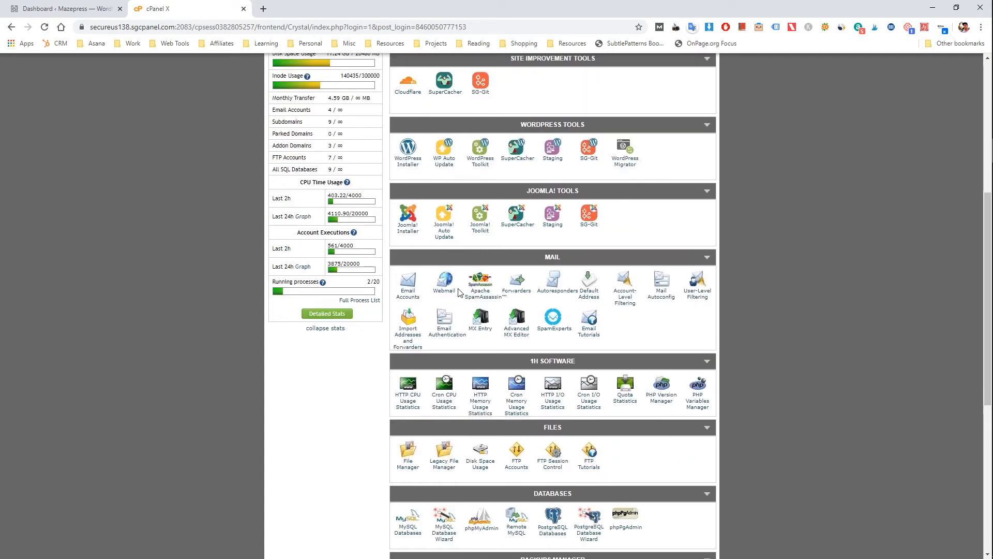
key(ctrl+f)
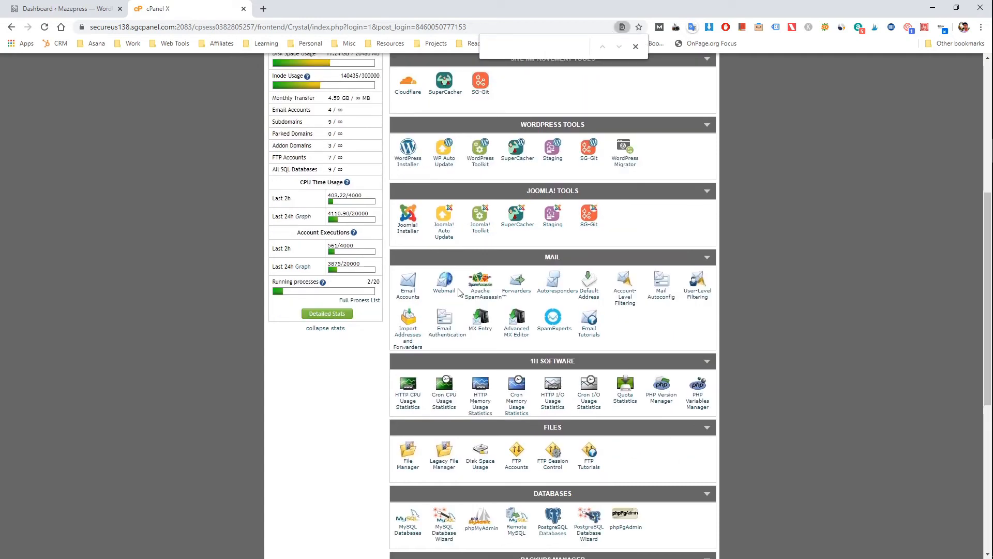
text(phpmu)
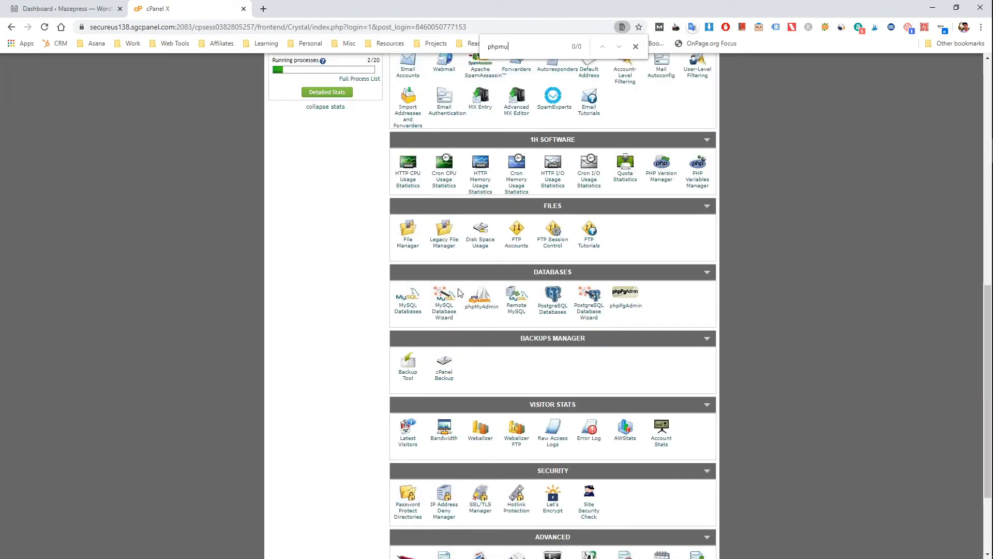
key(BackSpace)
scroll(485, 307, down, 1)
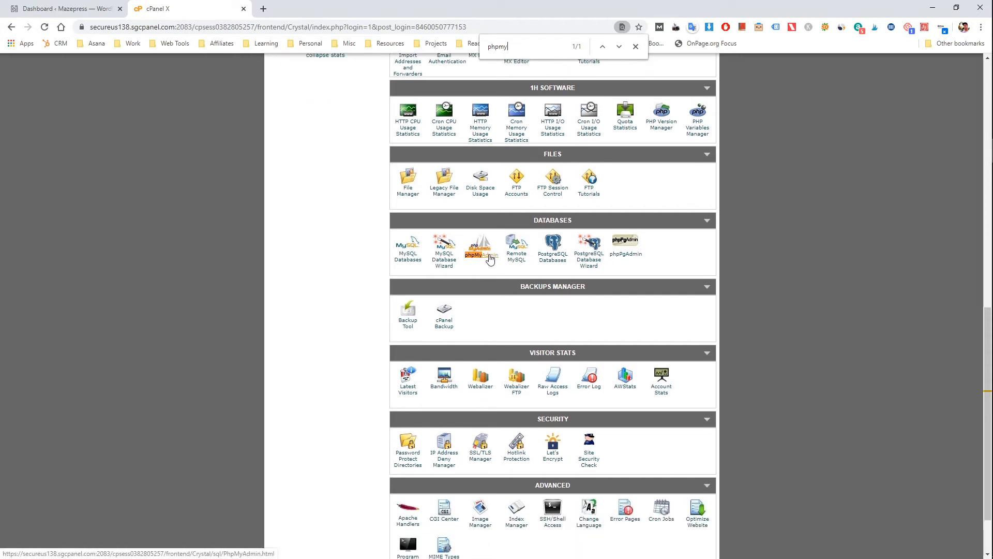
click(490, 259)
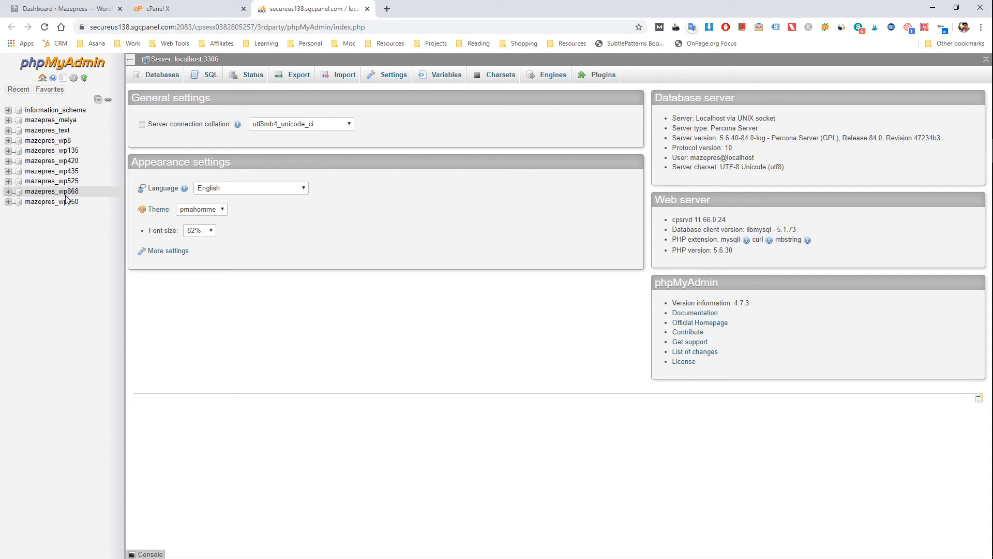
Export the mazepres_wp8 database with the Quick method in SQL format, and collapse its table list.
click(63, 143)
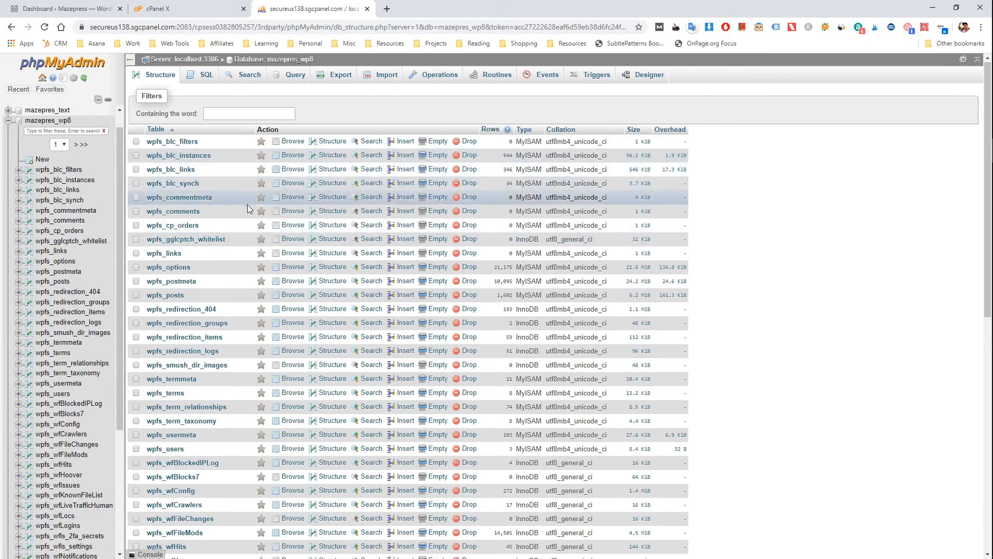
scroll(247, 209, down, 9)
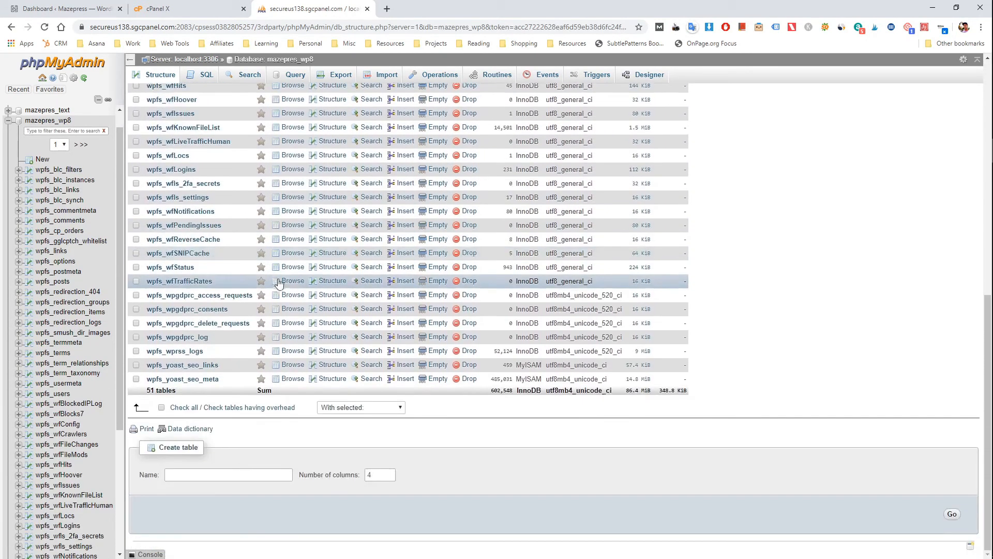
scroll(278, 282, up, 9)
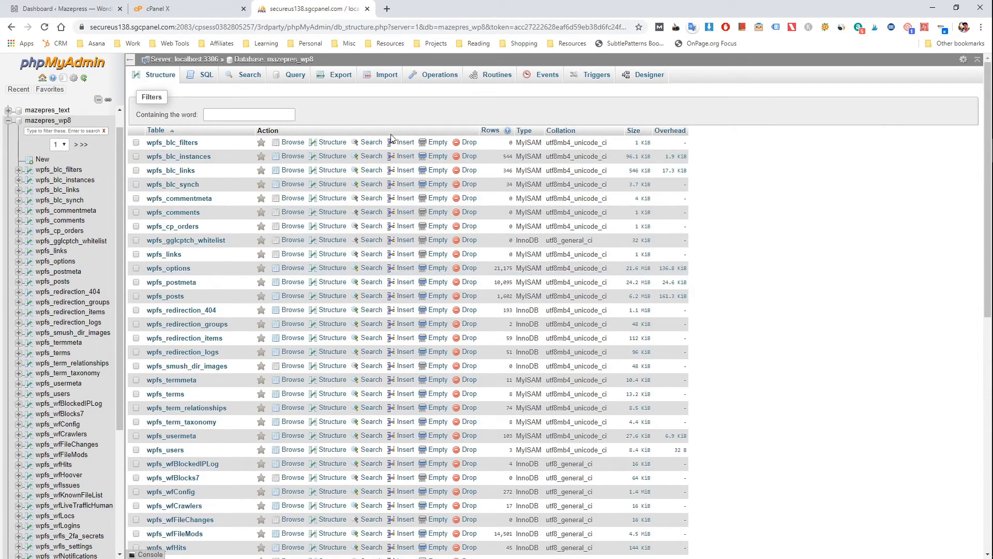
click(341, 76)
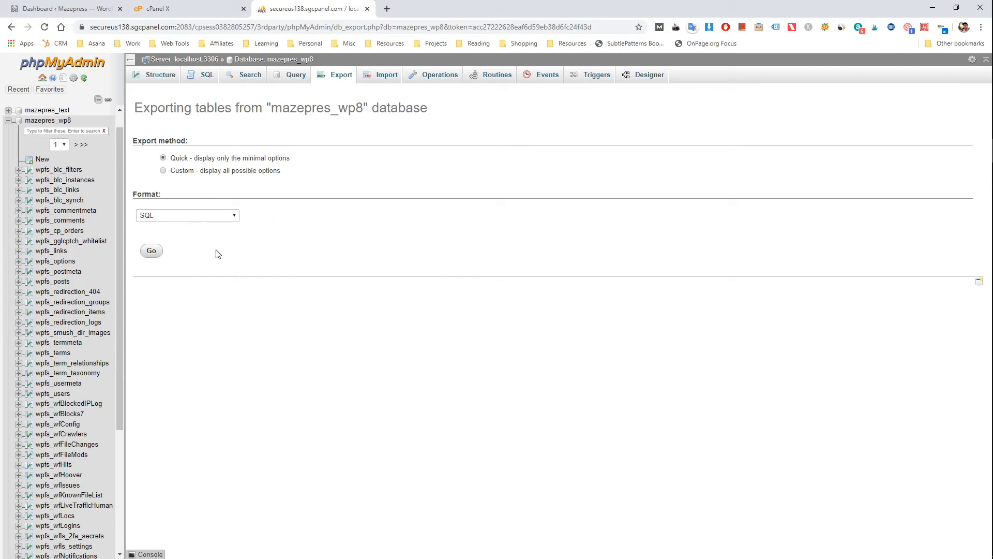
click(152, 251)
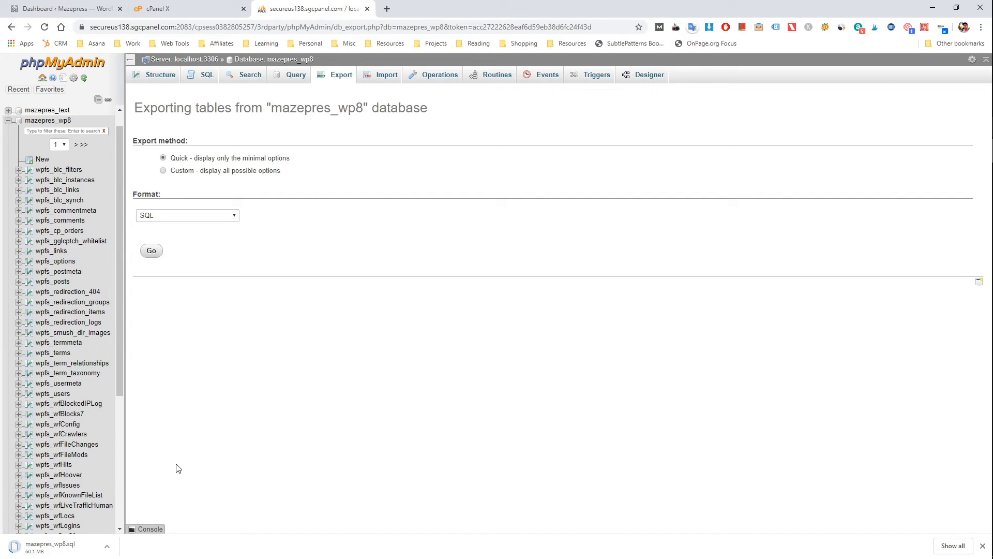
click(8, 122)
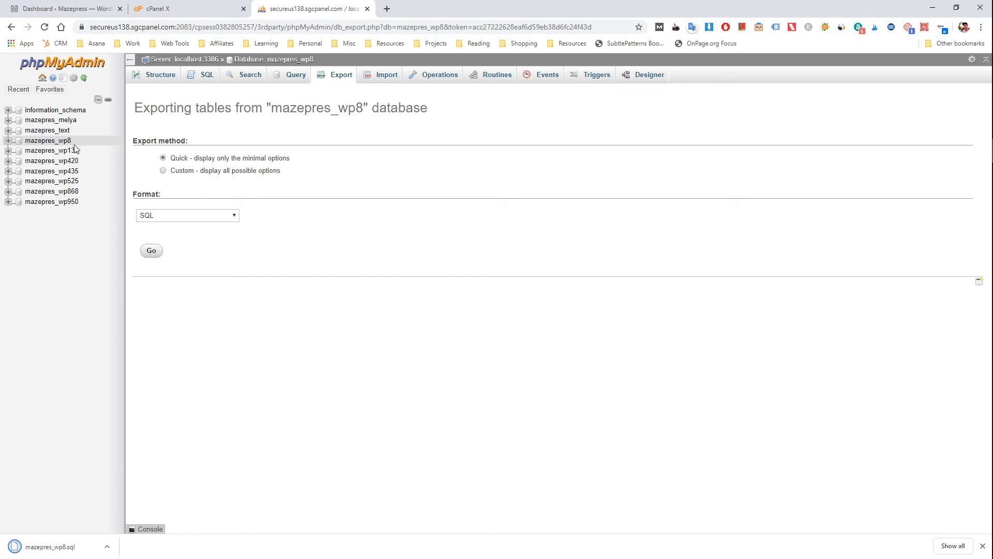
click(55, 164)
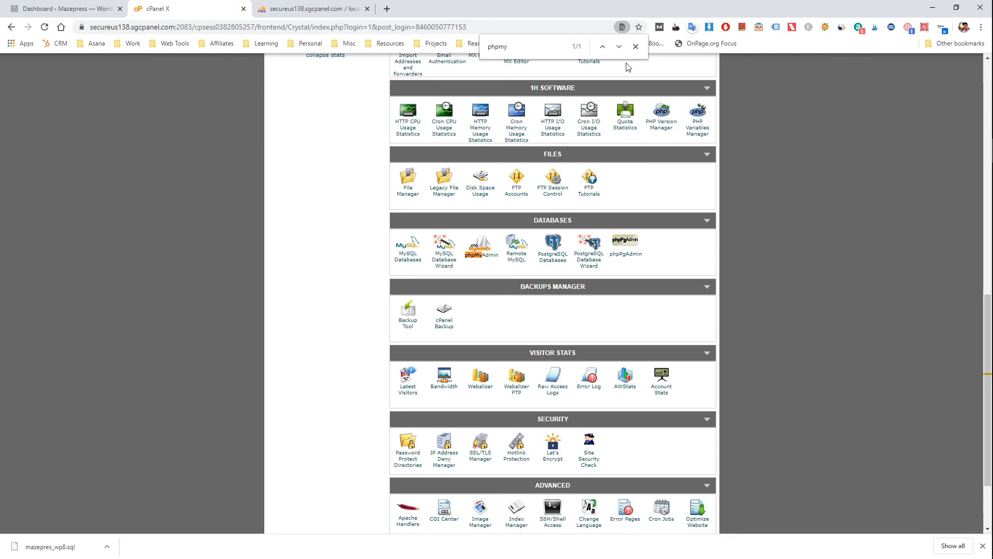
Open the cPanel File Manager at the web root with hidden files shown, and open the preface folder.
click(636, 46)
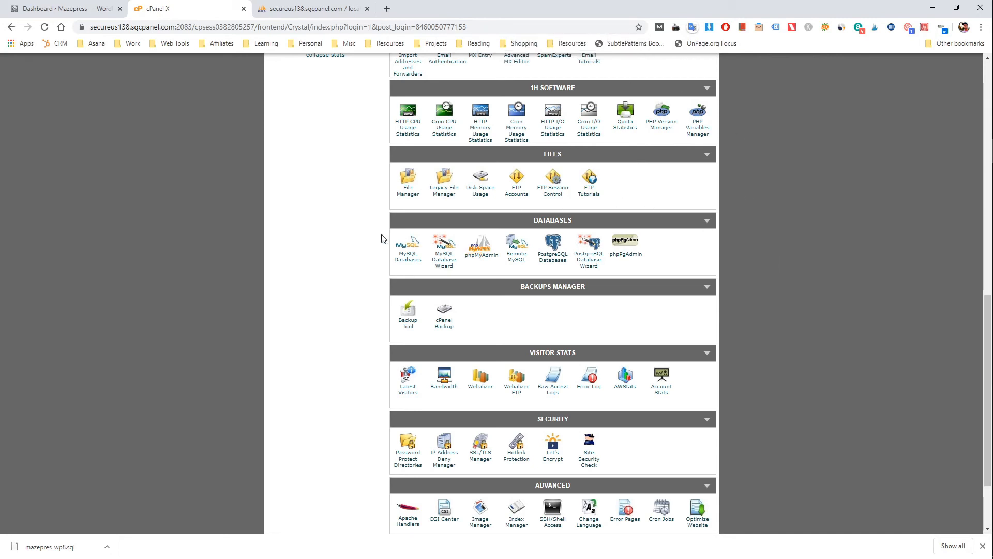
click(409, 195)
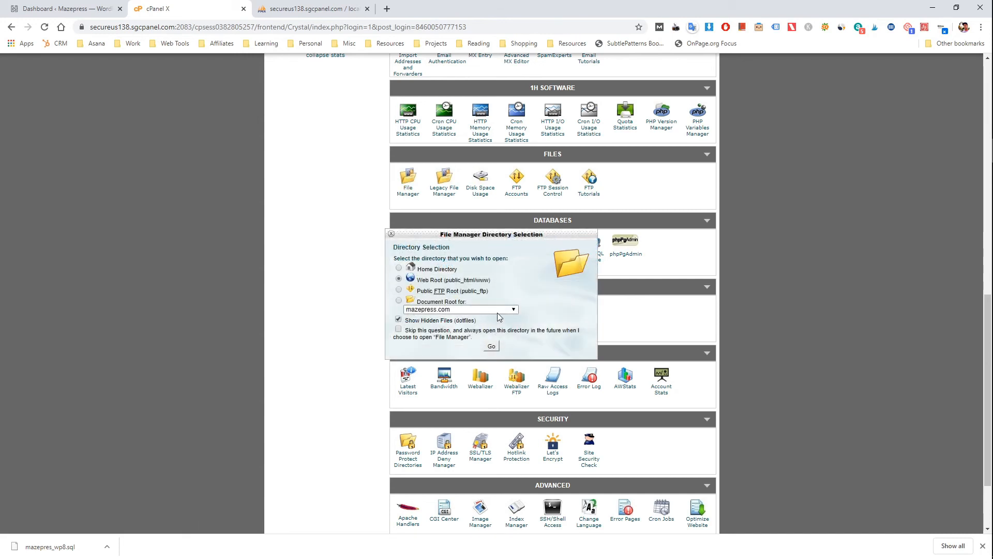
click(493, 346)
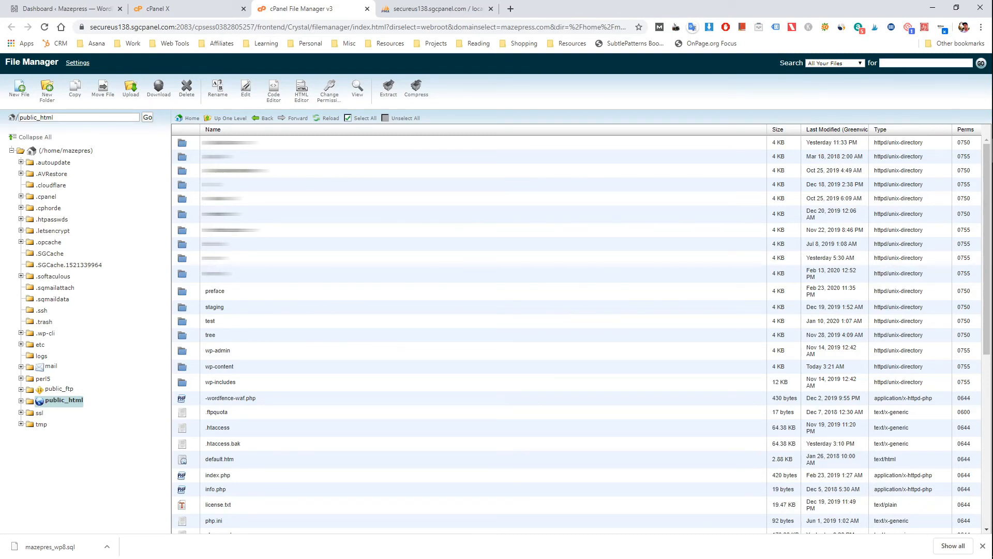
double_click(287, 293)
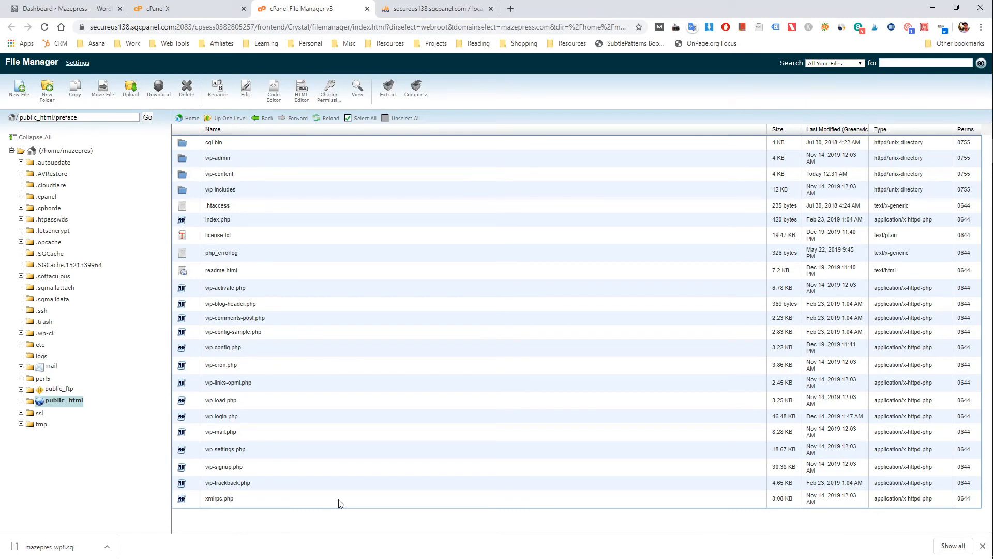
drag(276, 514, 253, 527)
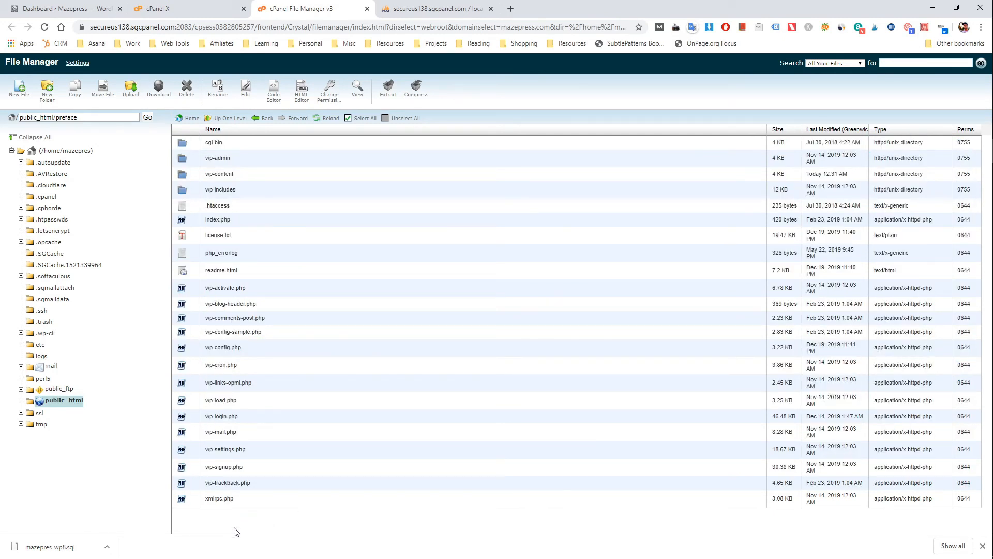
click(243, 499)
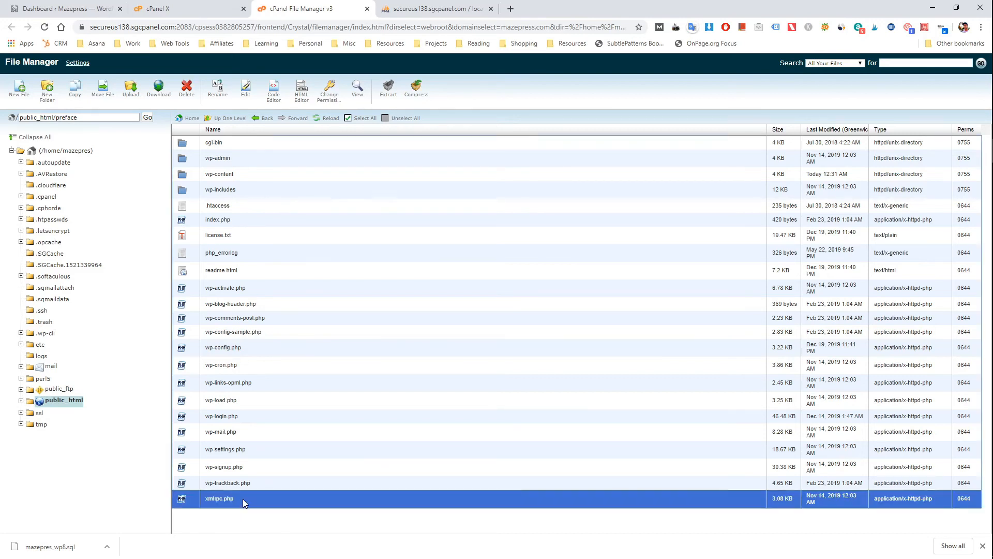
shift+click(255, 142)
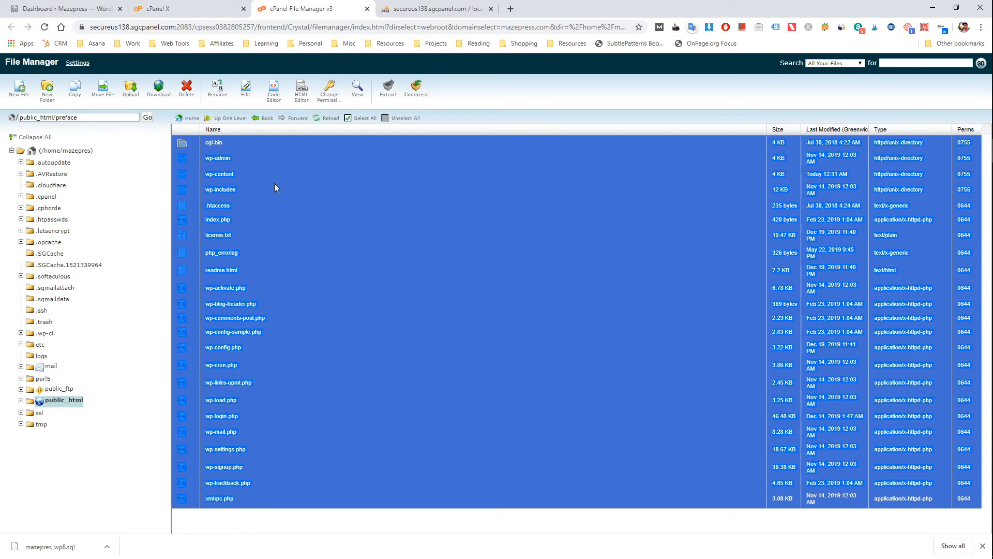
click(266, 144)
drag(276, 165, 265, 277)
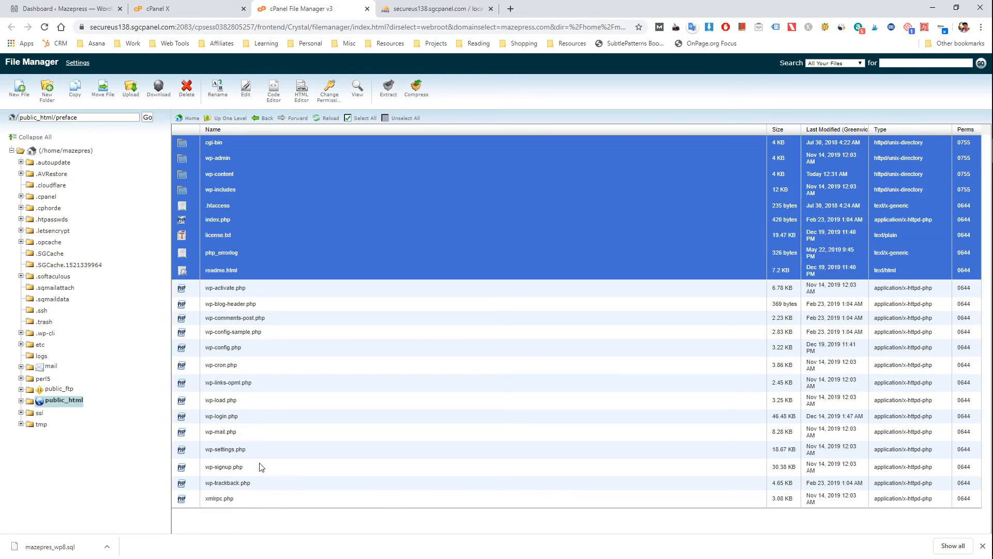
shift+click(285, 502)
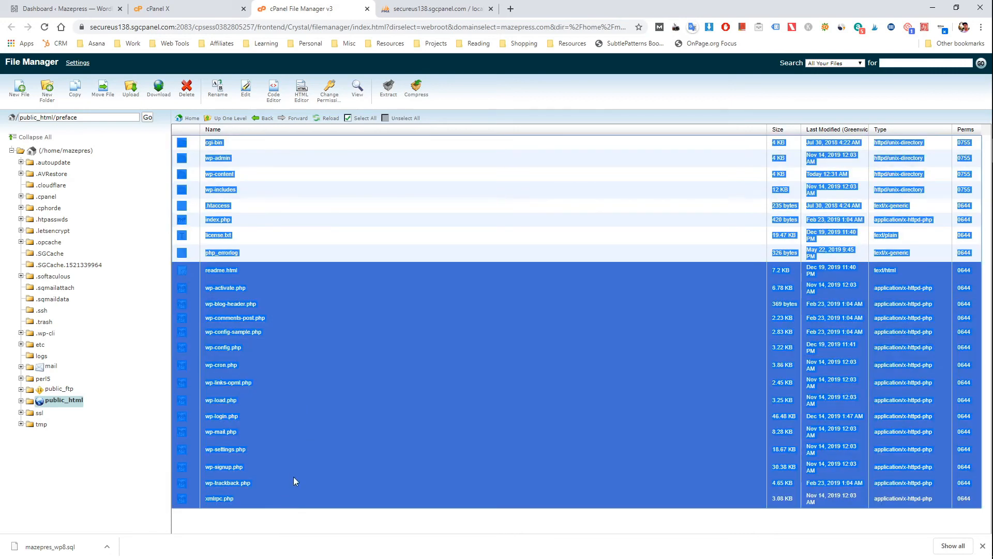
click(291, 513)
Compress all files and folders in the preface folder, from cgi-bin to xmlrpc.php, into /public_html/preface/backup.zip.
click(290, 504)
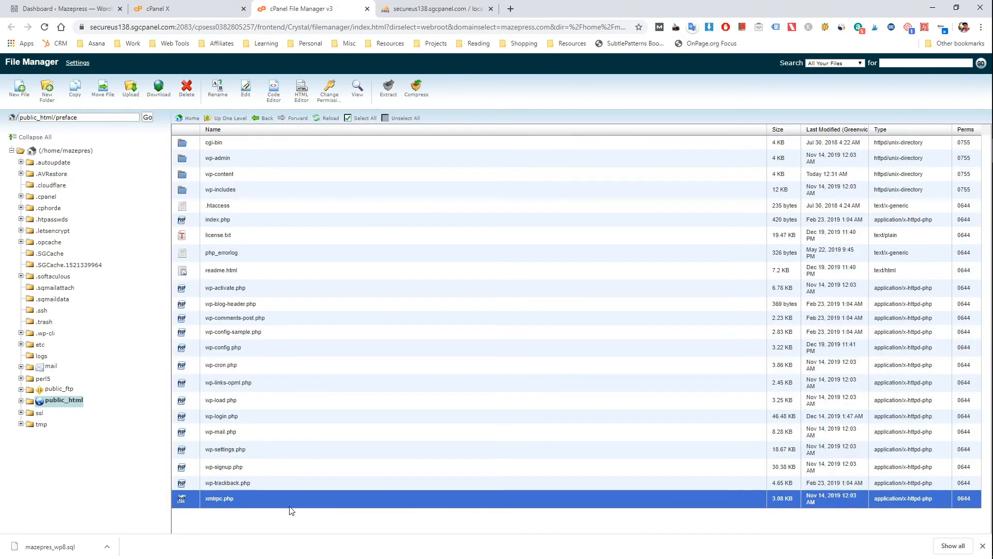
shift+click(265, 146)
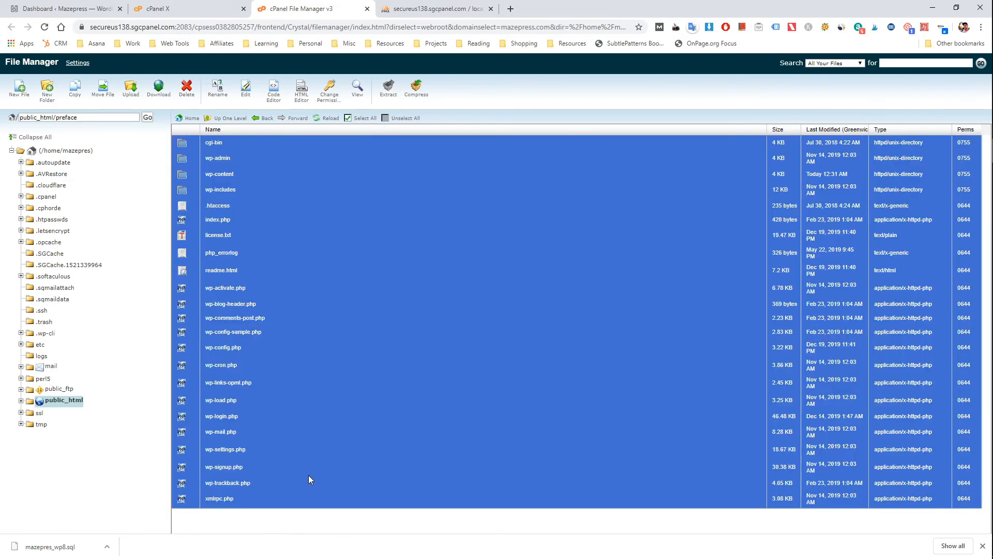
right_click(248, 221)
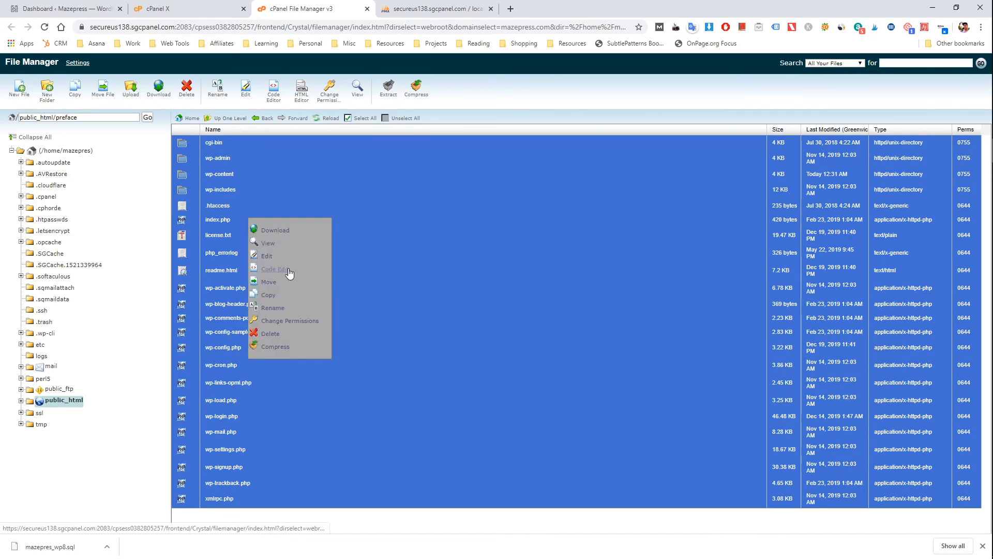
click(282, 346)
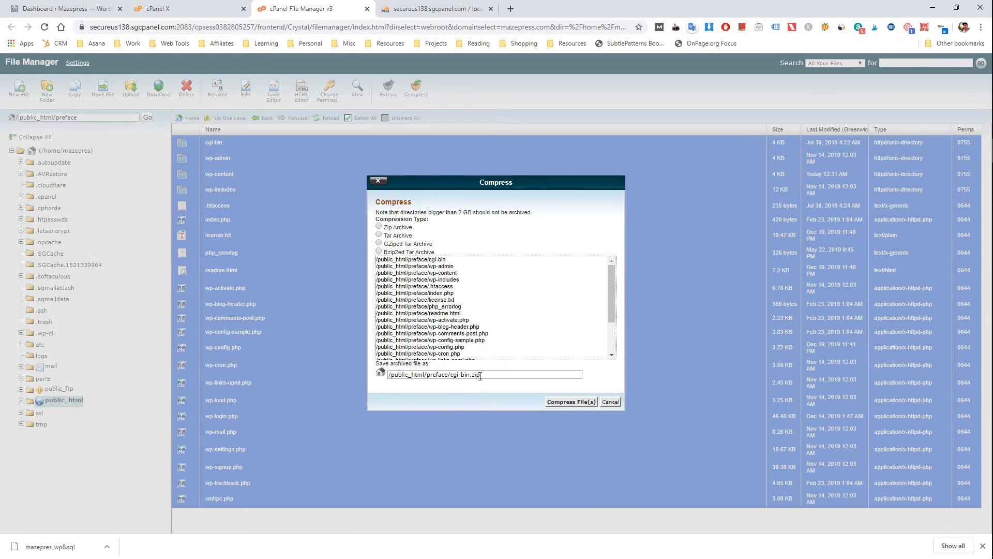
drag(470, 376, 451, 376)
text(backup)
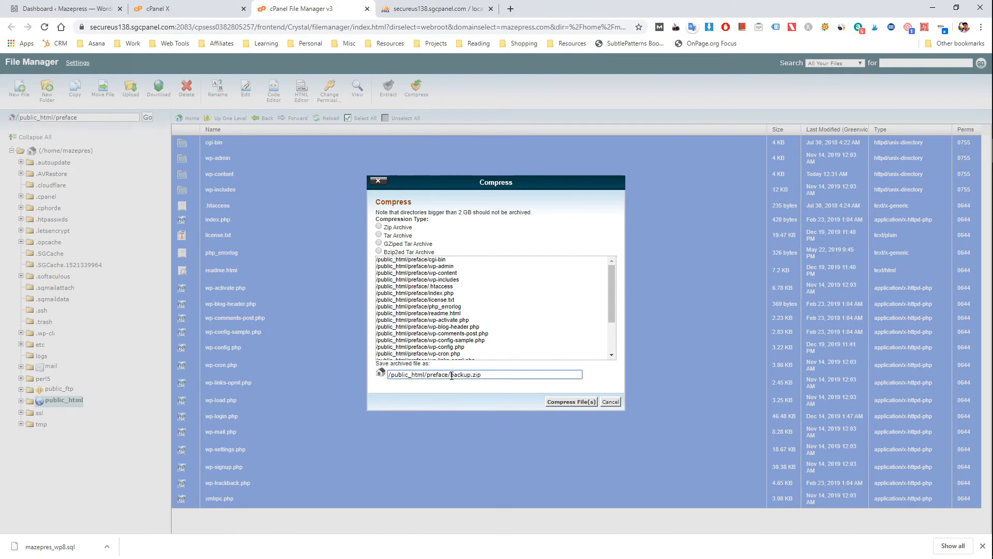
drag(480, 375, 469, 376)
click(491, 376)
click(560, 402)
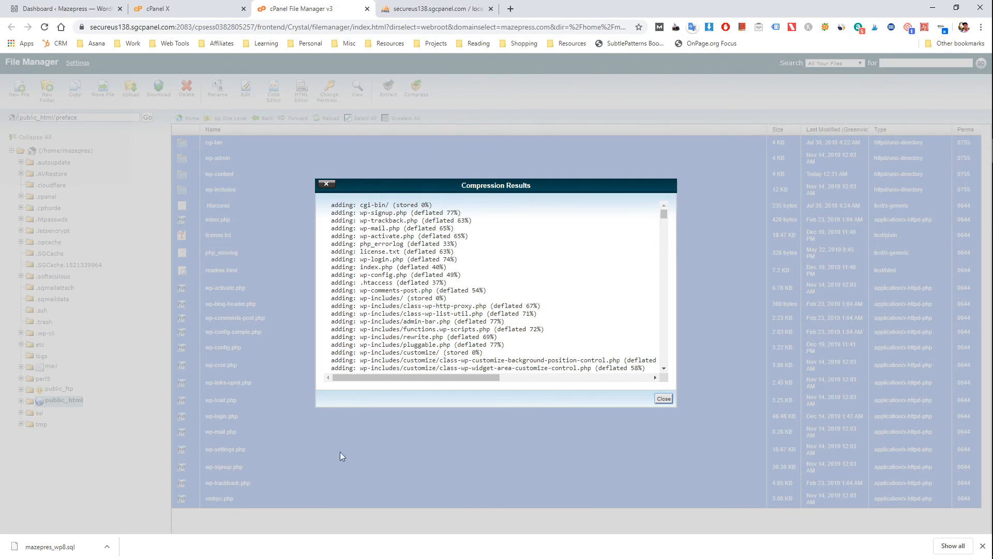
Review the compression results to the end before closing them, and reload the preface folder's file list.
scroll(538, 263, down, 20)
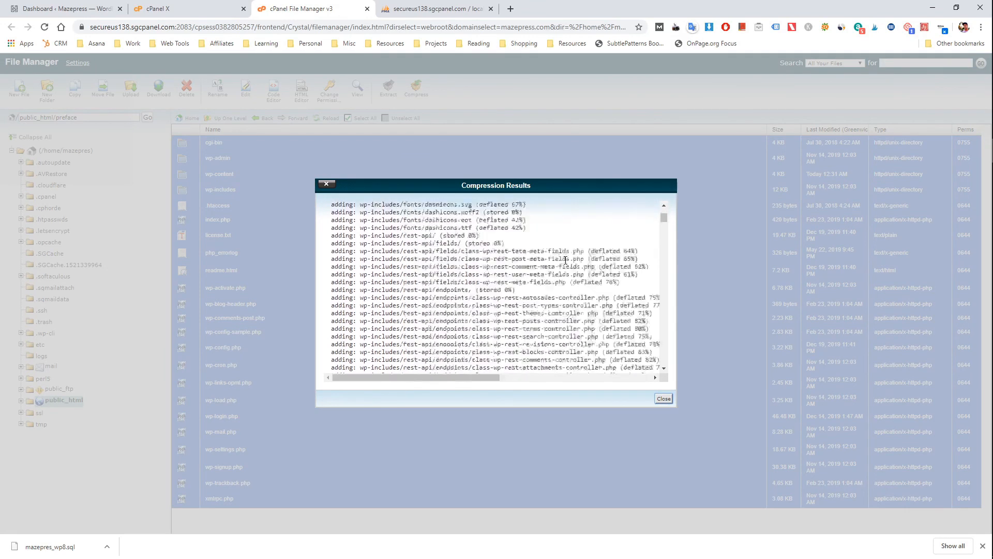
scroll(566, 261, down, 20)
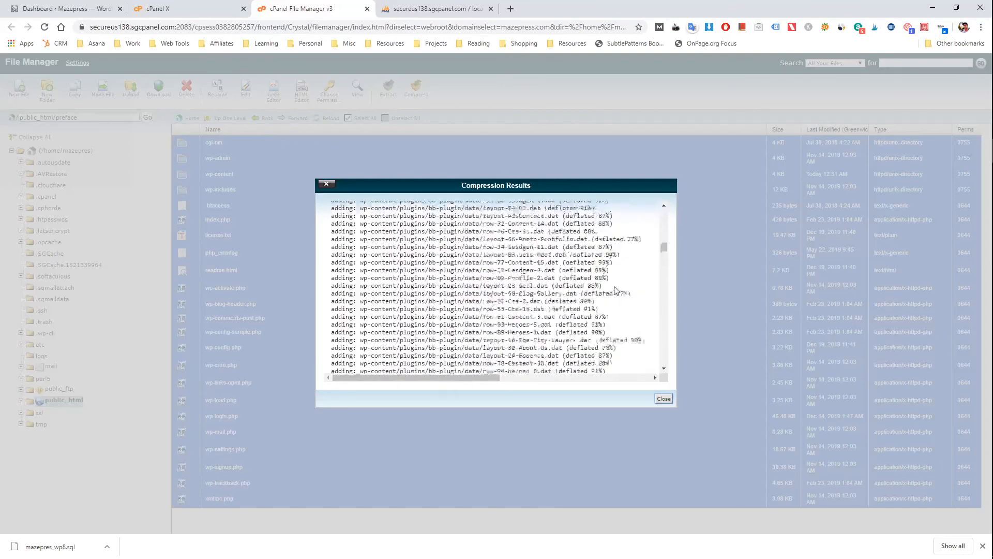
scroll(616, 287, down, 10)
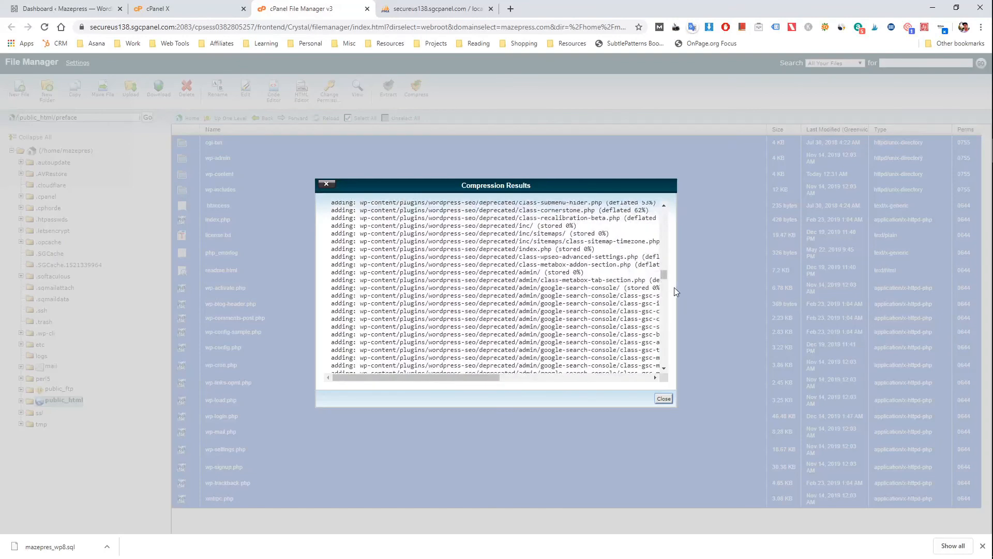
drag(663, 272, 669, 380)
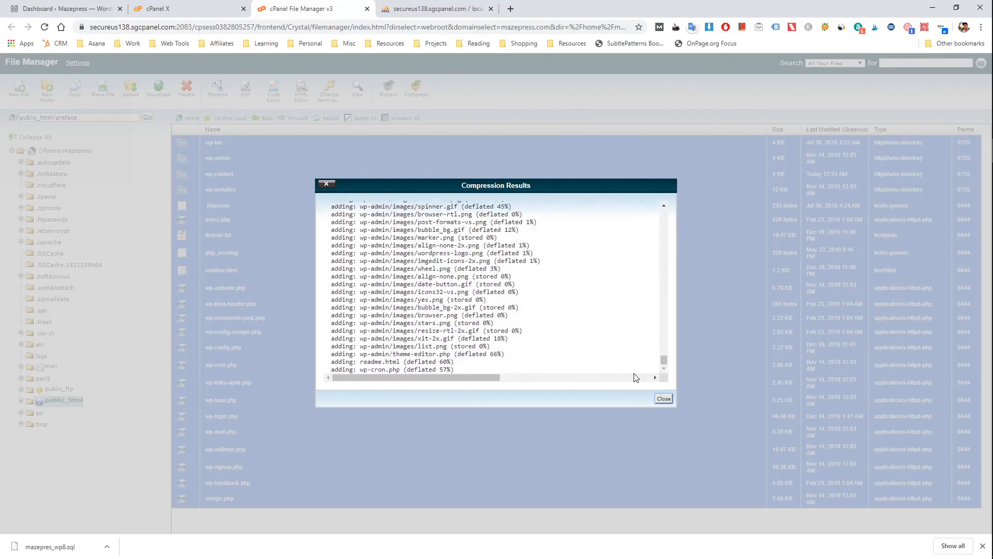
click(663, 398)
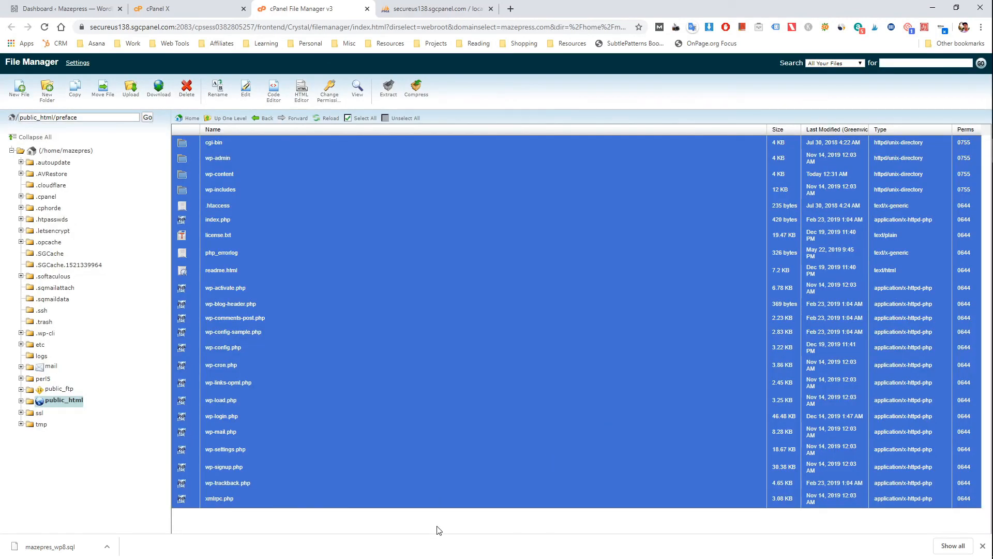
click(339, 429)
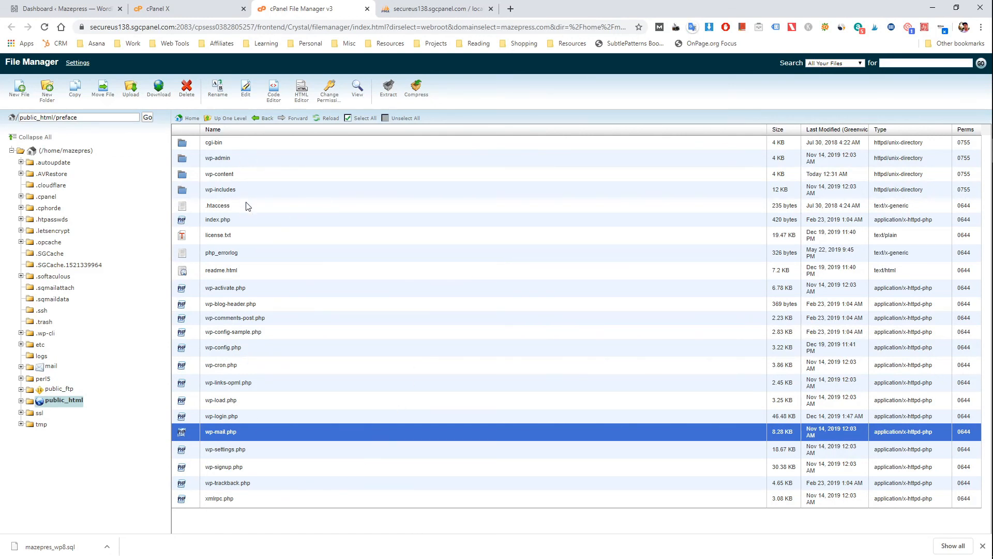
click(327, 118)
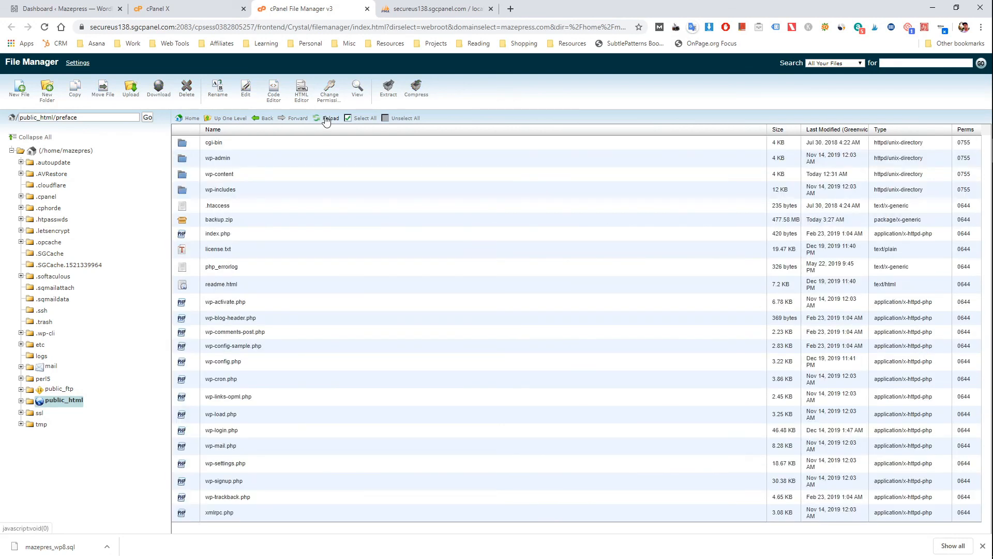
Download the backup.zip archive from the preface folder.
click(235, 220)
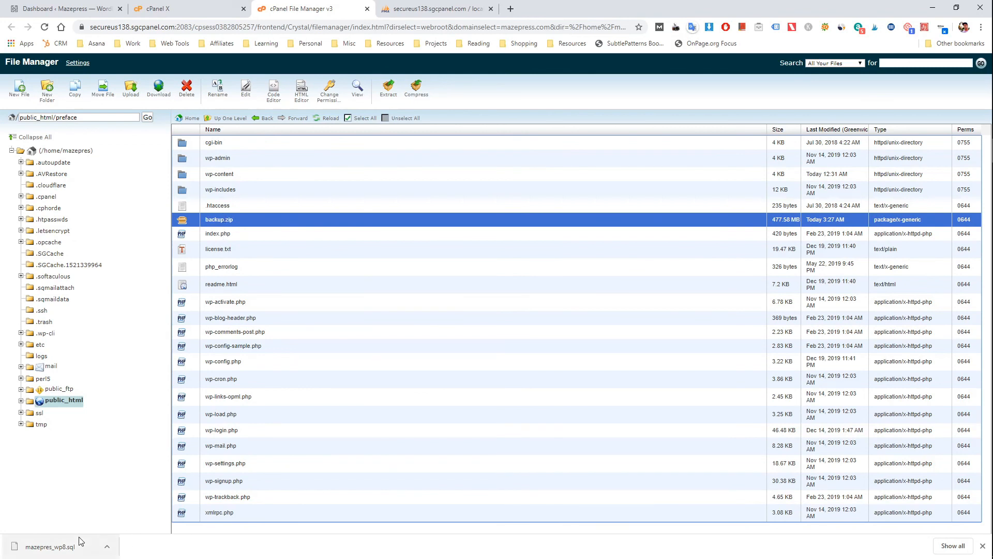
right_click(251, 224)
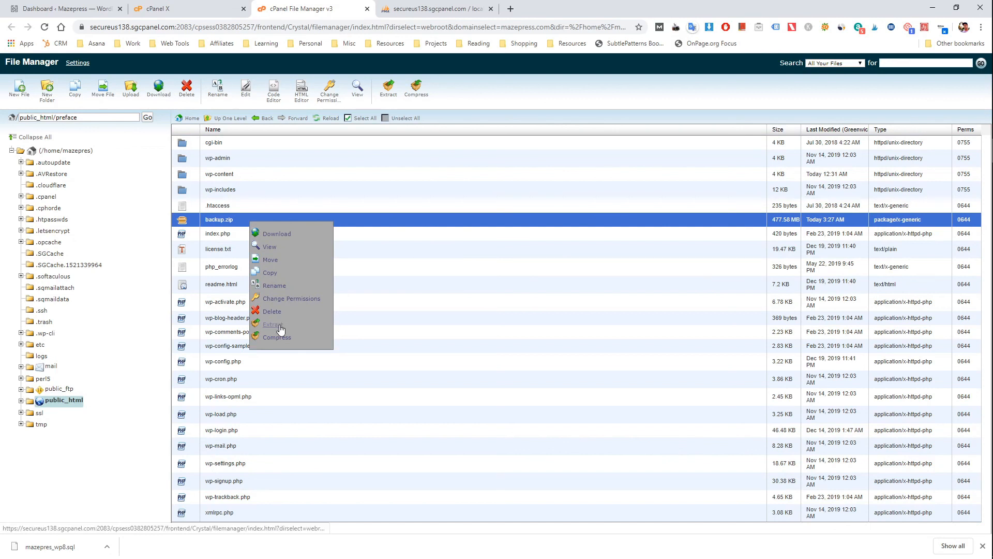
click(277, 236)
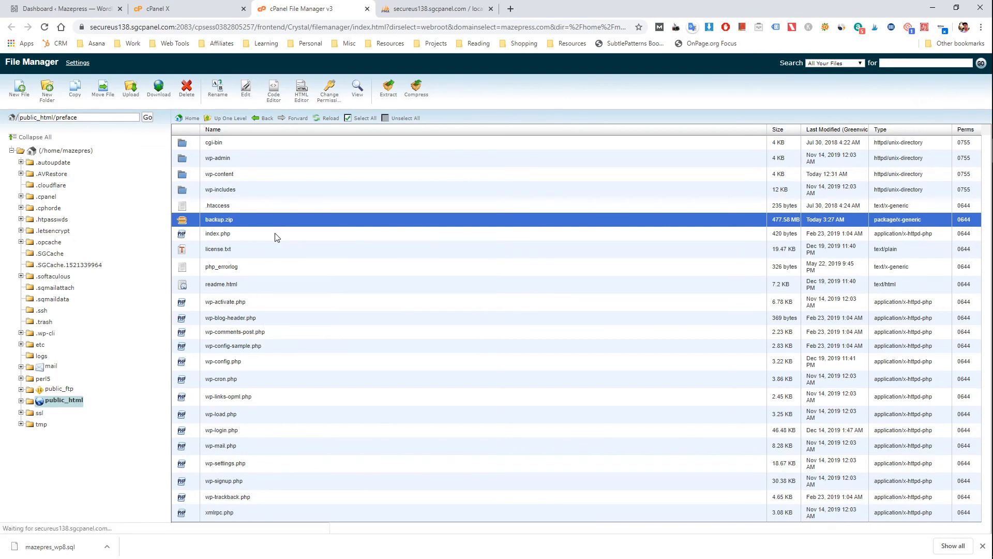